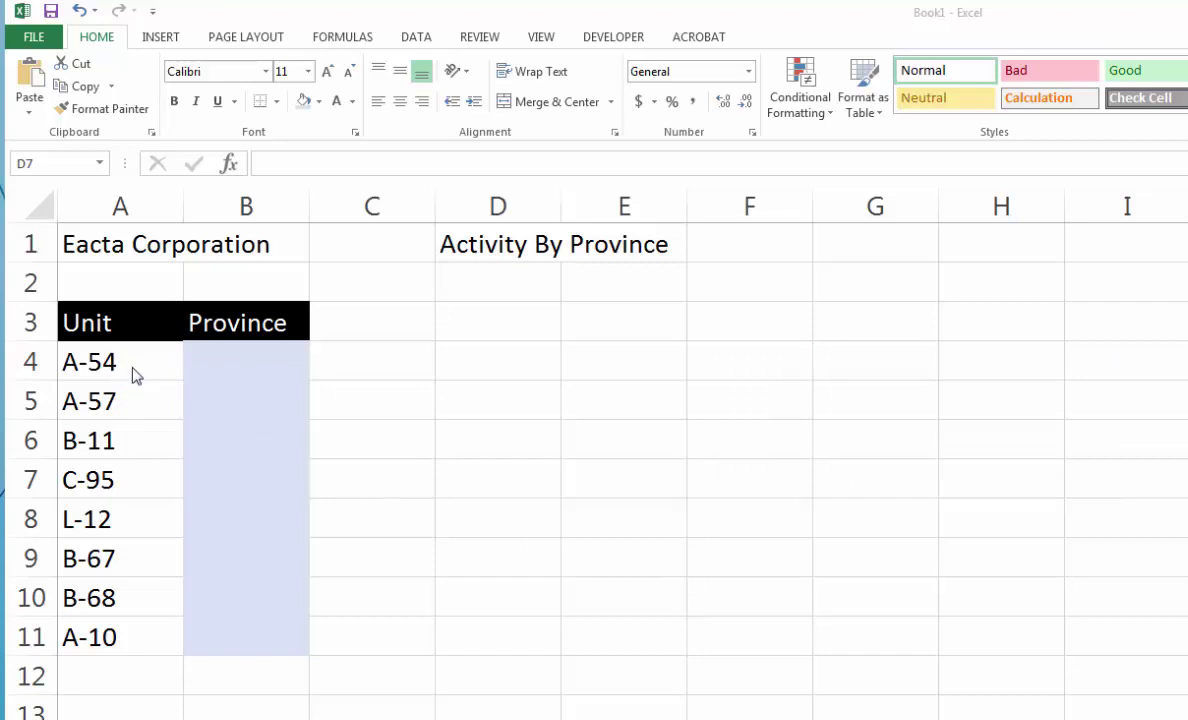
- Type ON and BC into B4:B5, then CB, PQ and QC into B8:B10
left_click(256, 364)
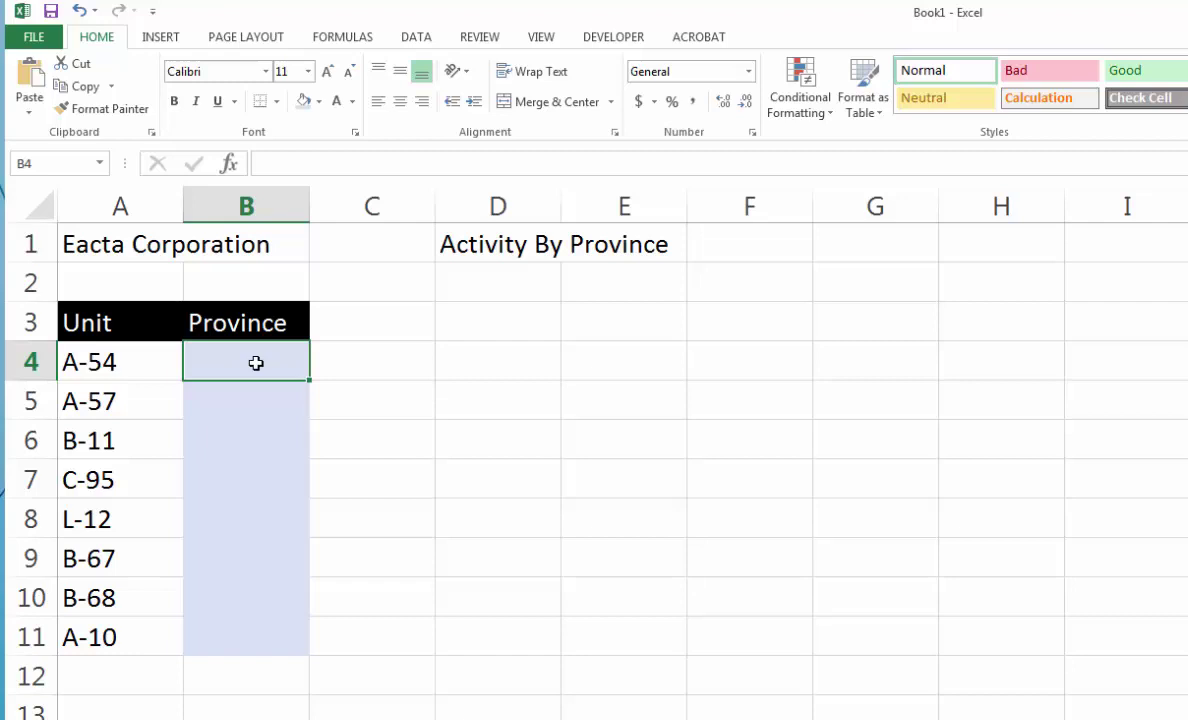
type("ON")
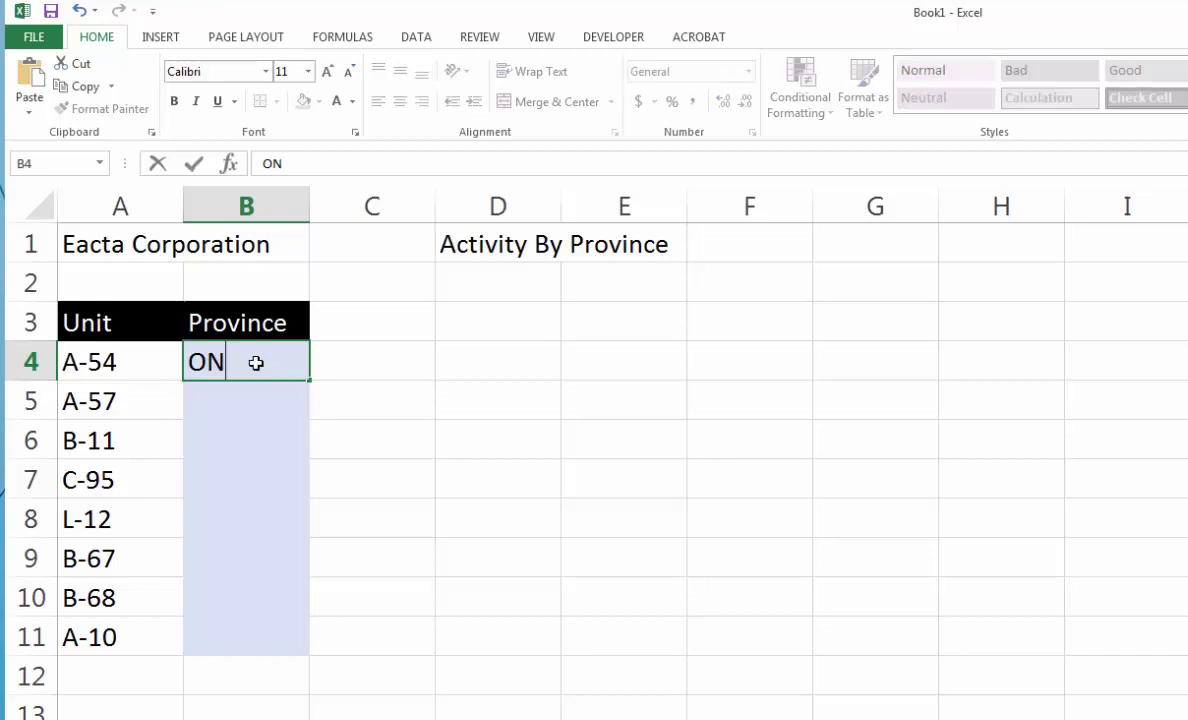
key("Return")
type("BC")
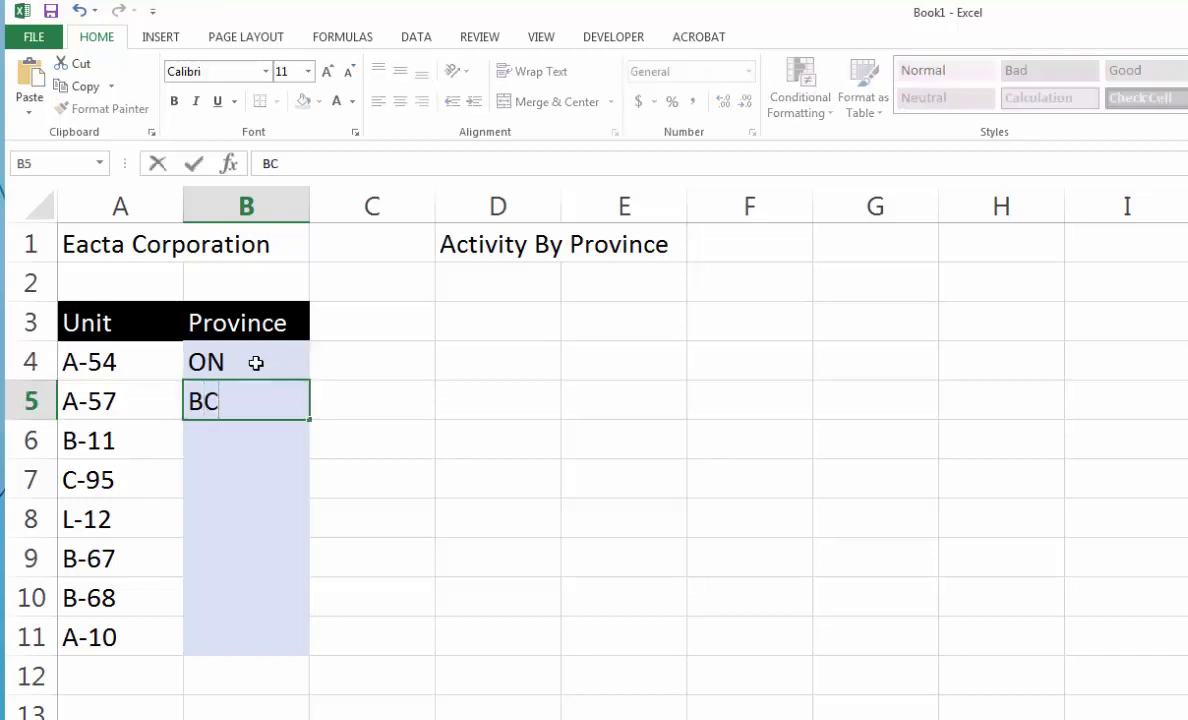
key("Return")
key("Return")
key("Return")
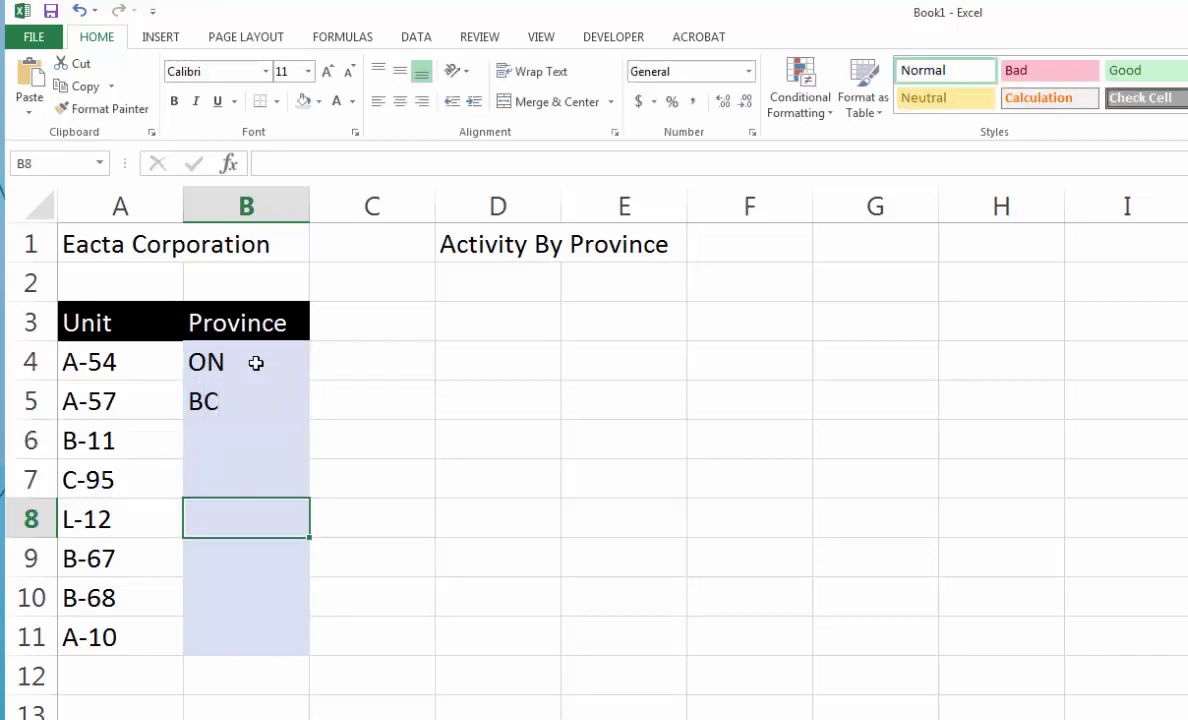
type("CB")
key("Return")
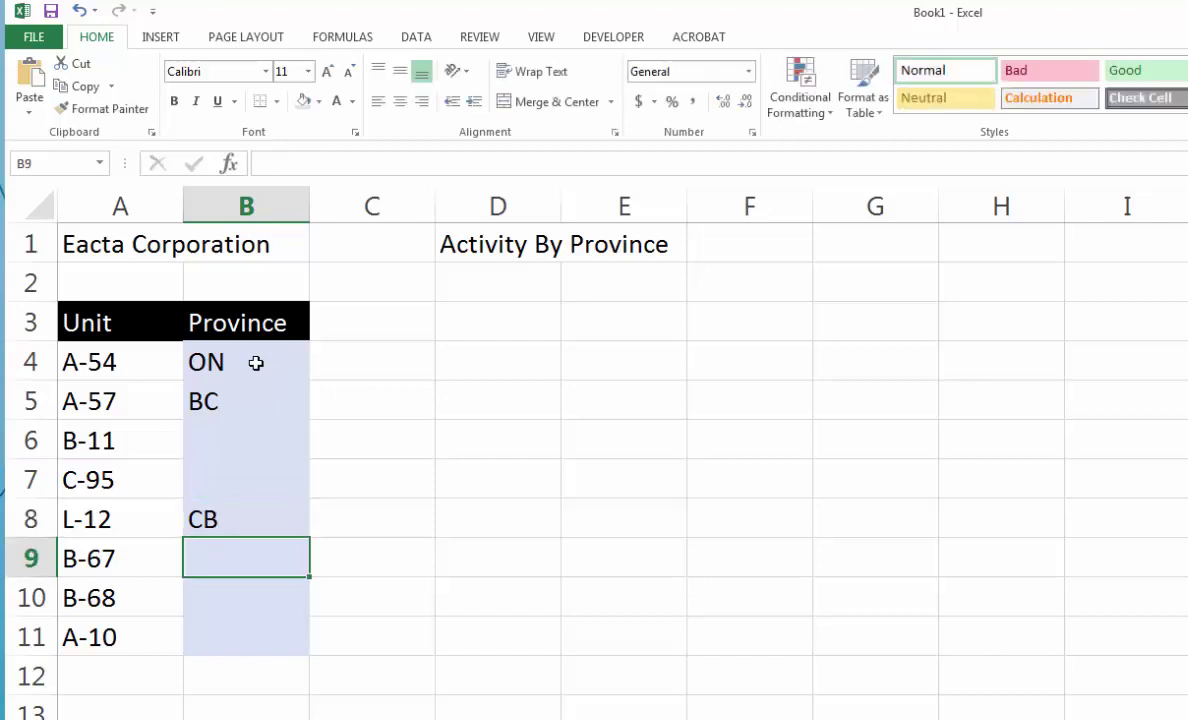
type("PQ")
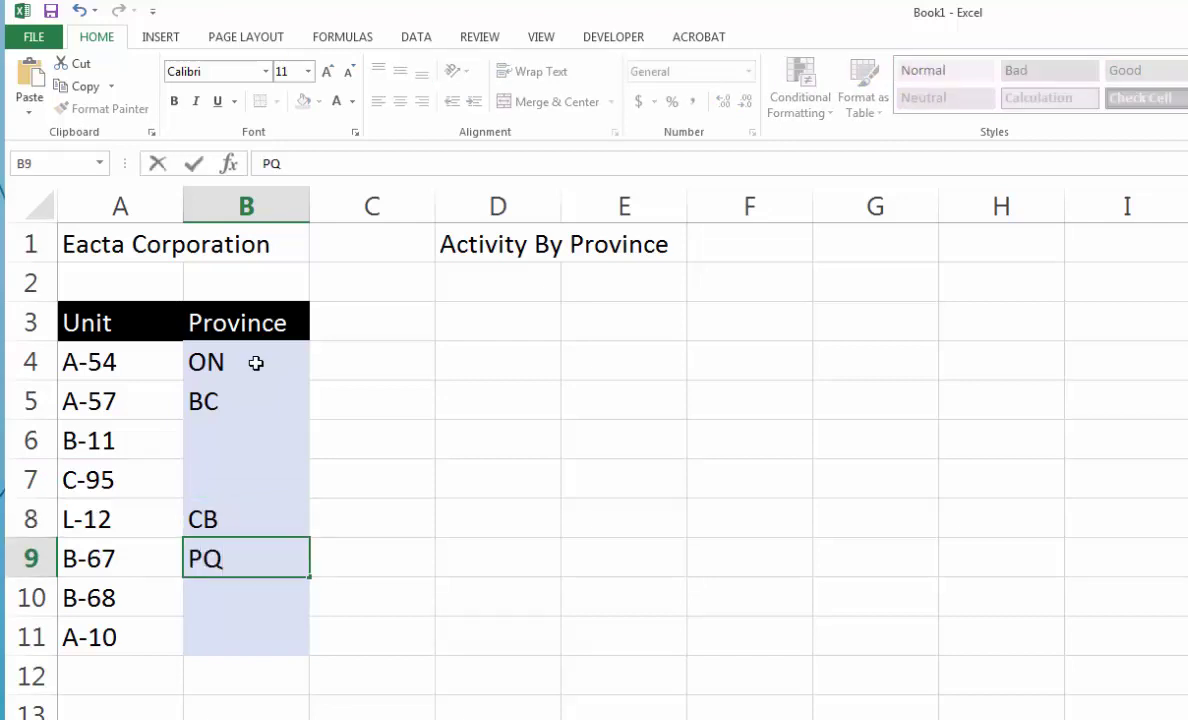
key("Return")
type("QC")
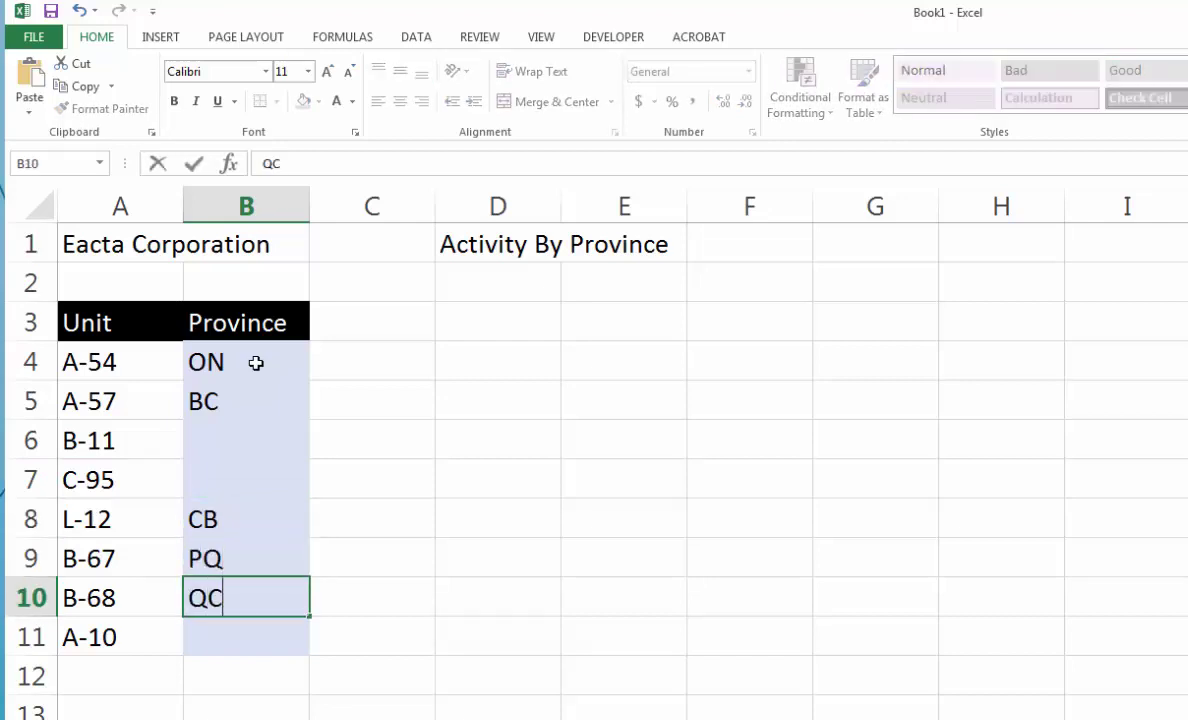
key("Return")
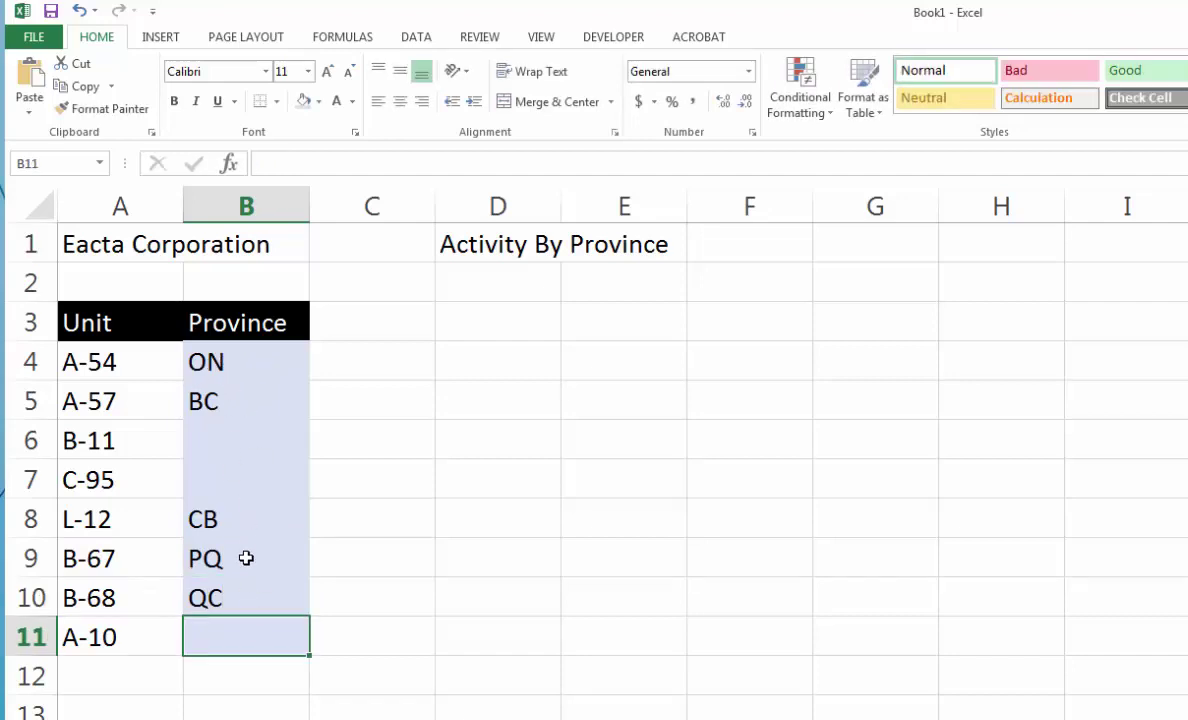
- Delete the typed codes from B4:B11, leaving the font unchanged
left_click_drag(215, 360, 245, 632)
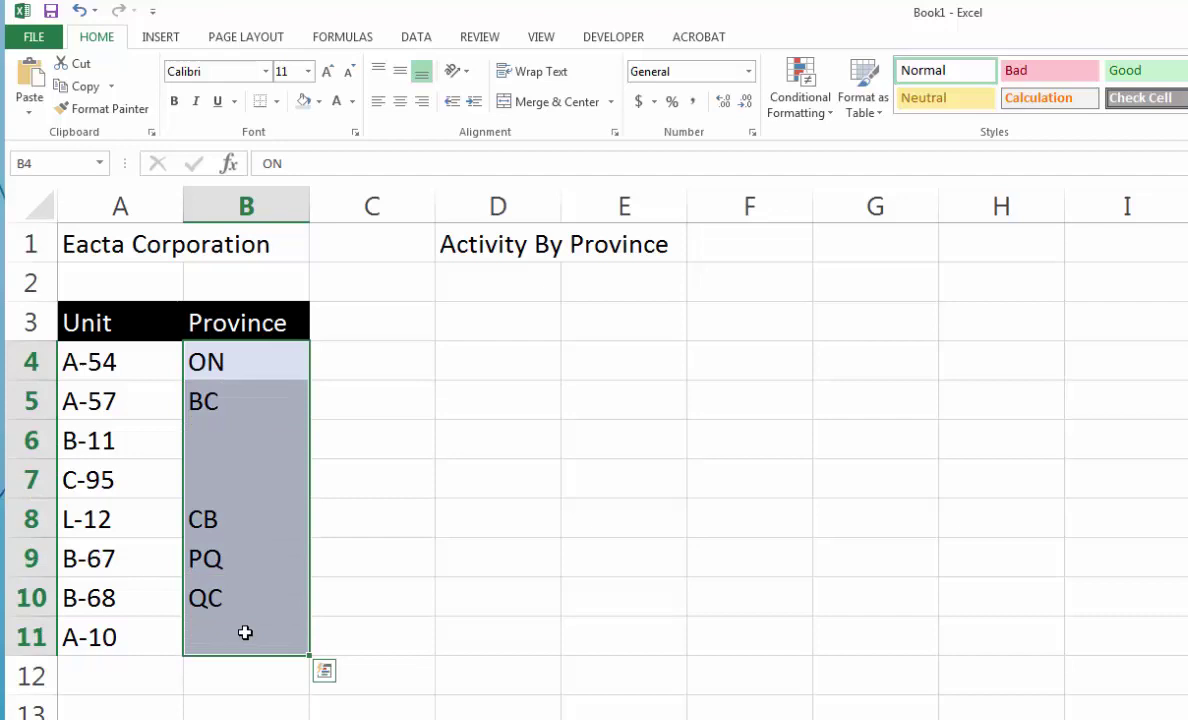
key("Delete")
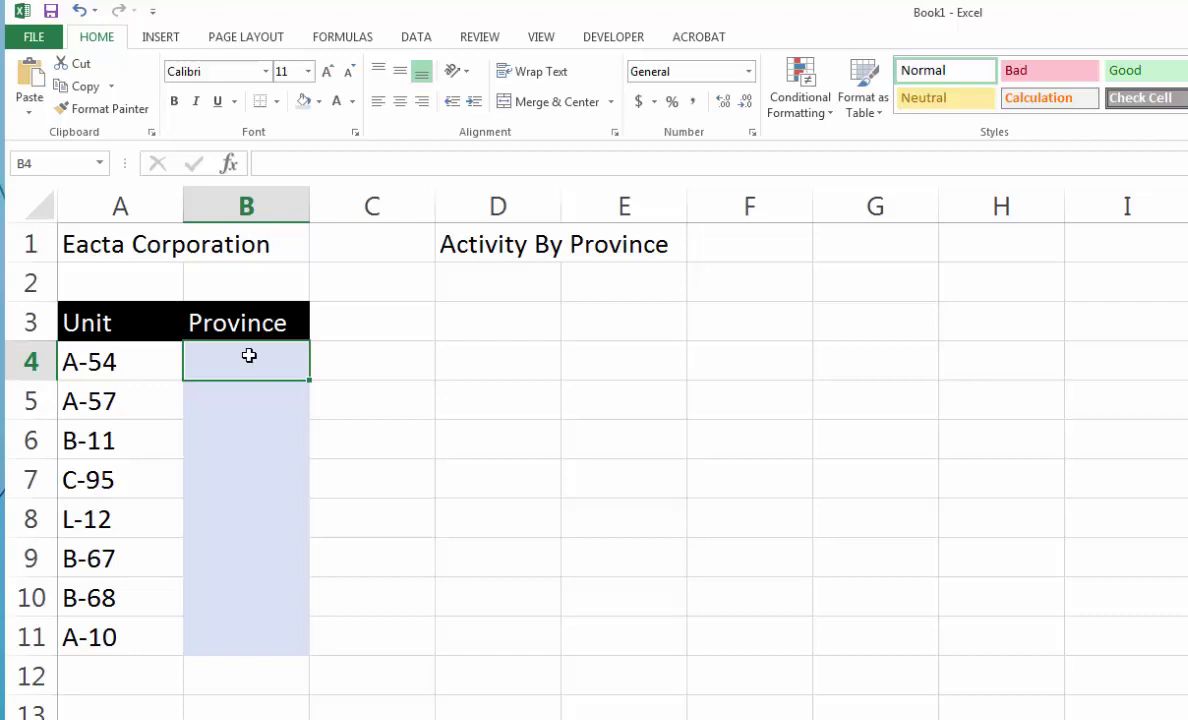
left_click(266, 71)
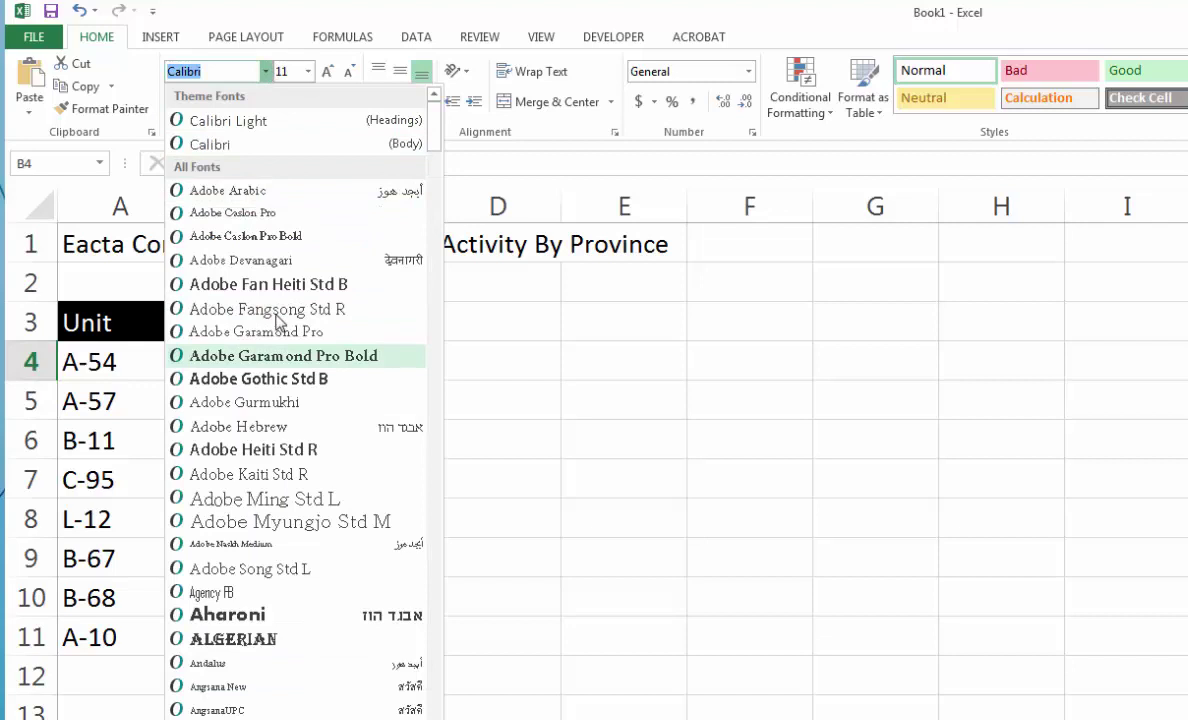
left_click(266, 71)
left_click(470, 478)
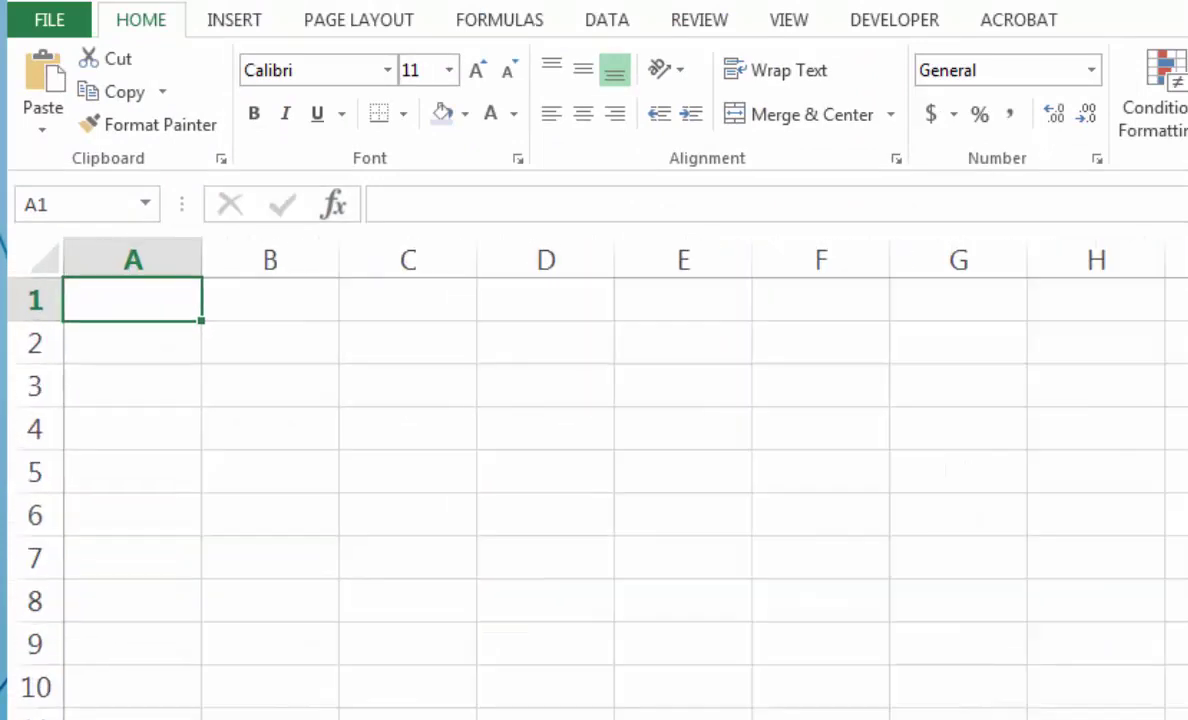
- Enter the heading Prov in A3, with BC, AB, SK, MB and ON below it
left_click(144, 406)
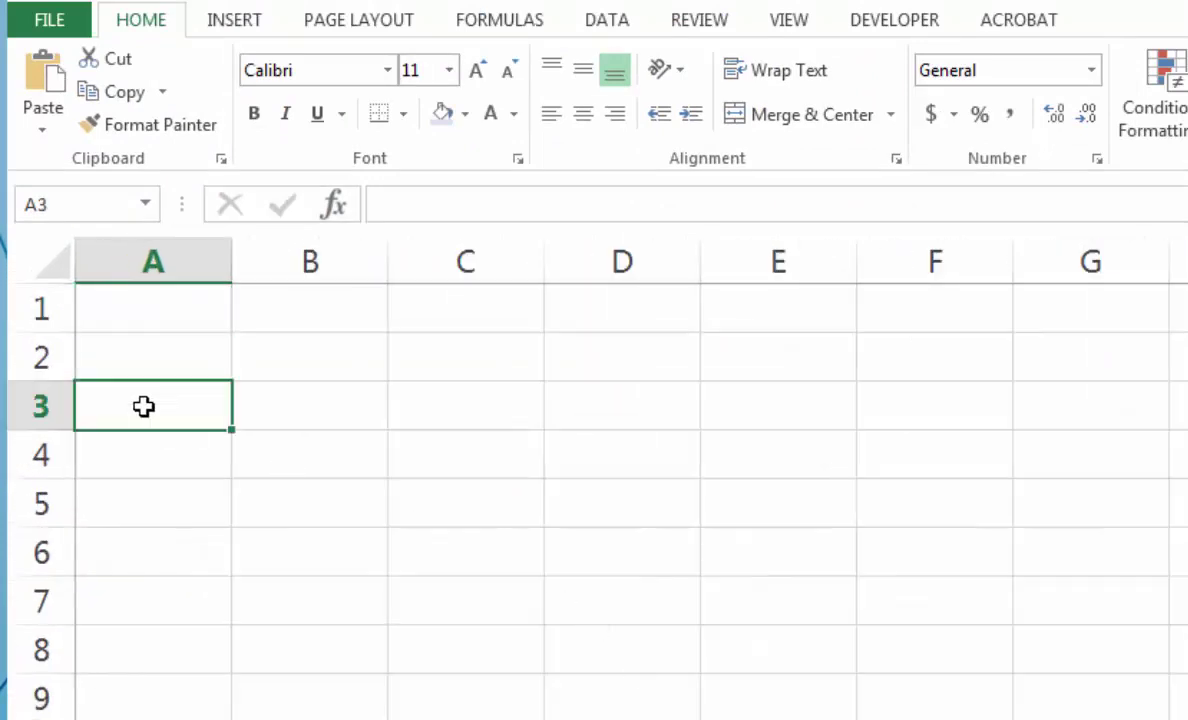
type("Prov")
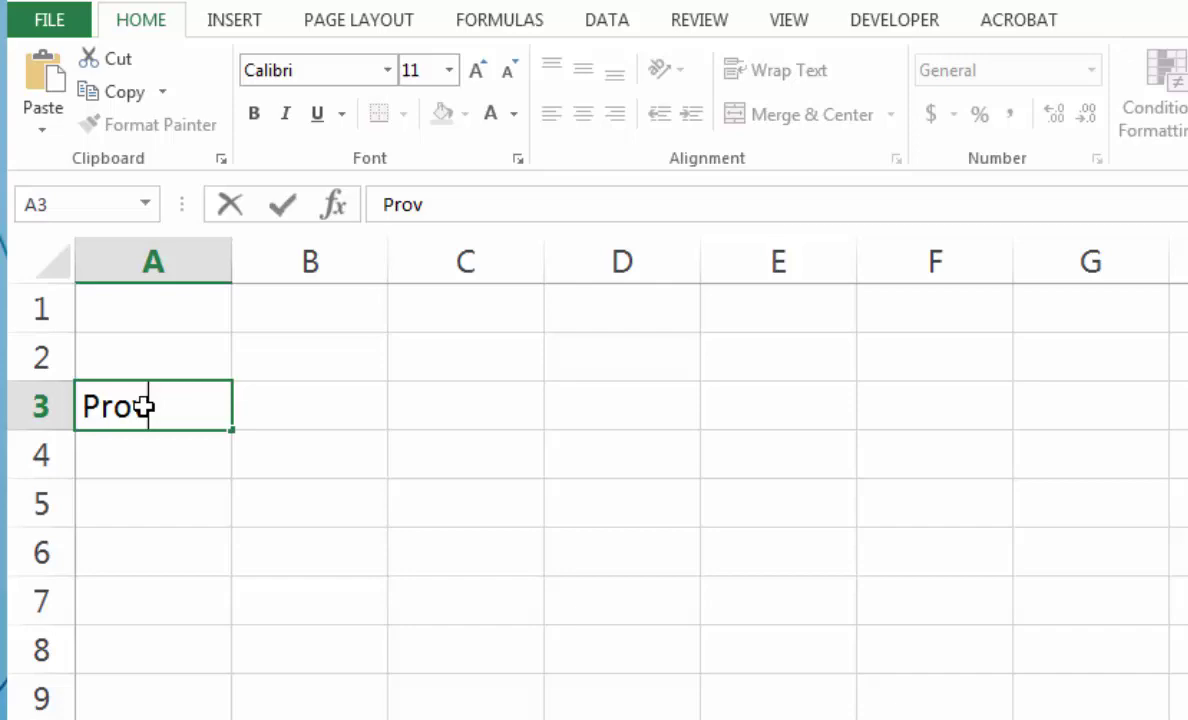
key("Return")
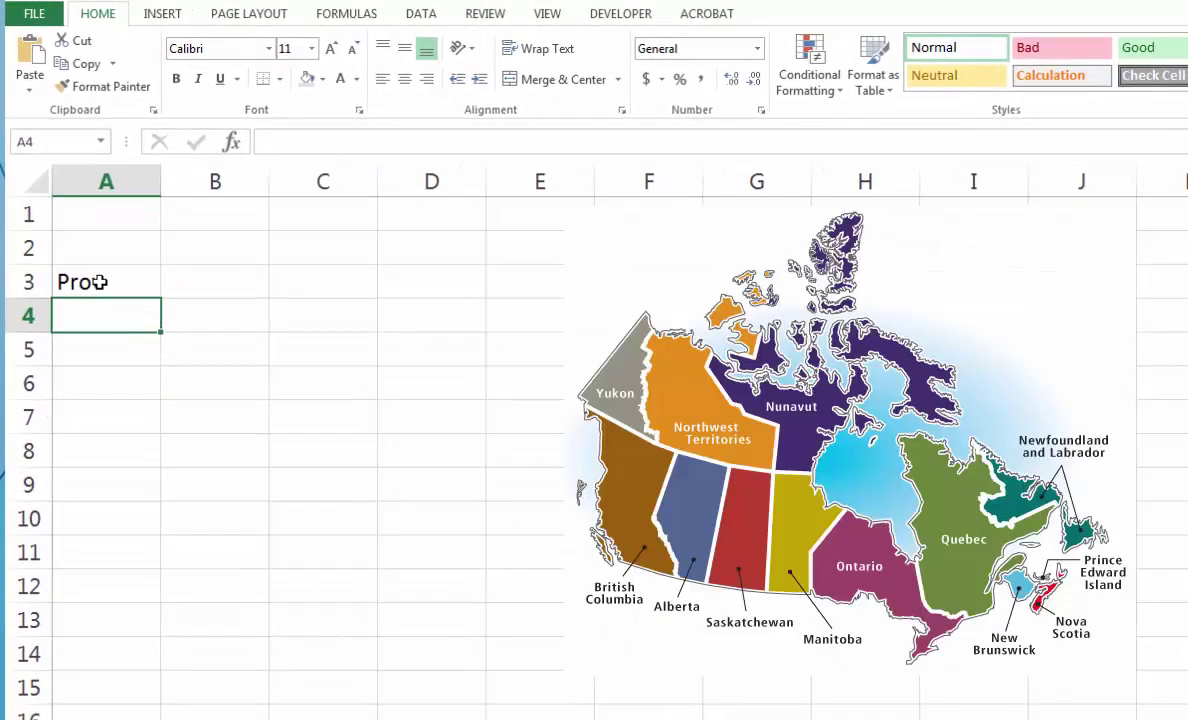
type("BC")
key("Return")
type("AB")
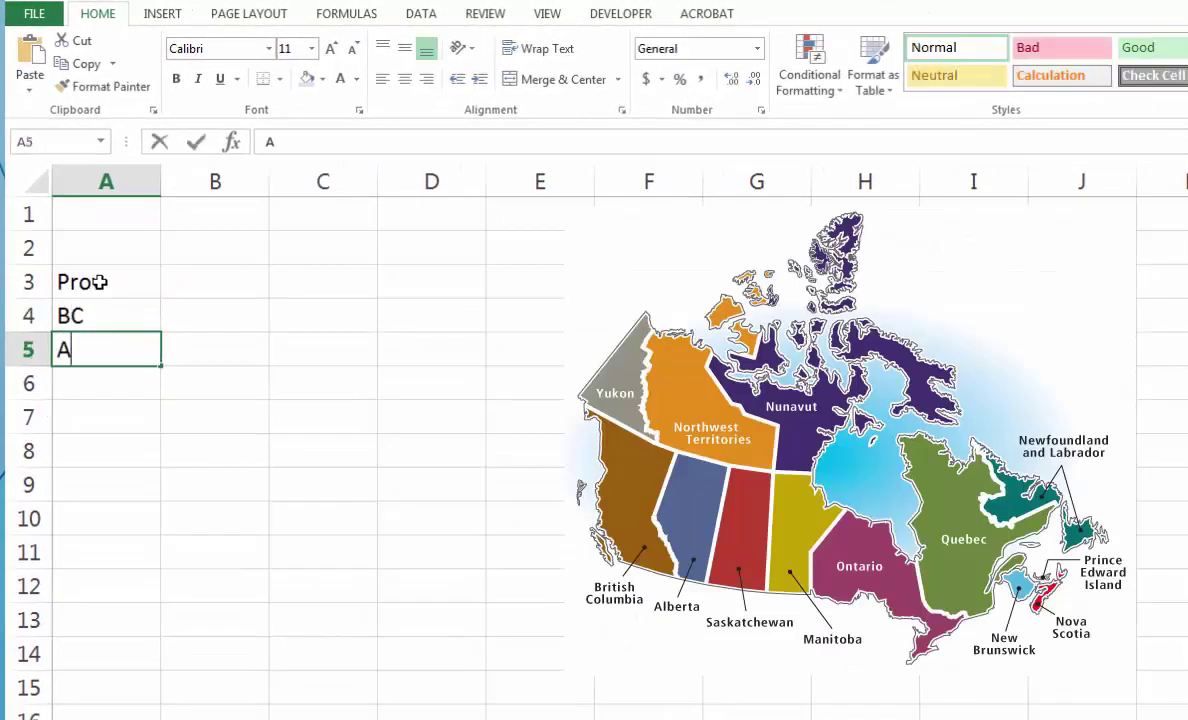
key("Return")
type("SK")
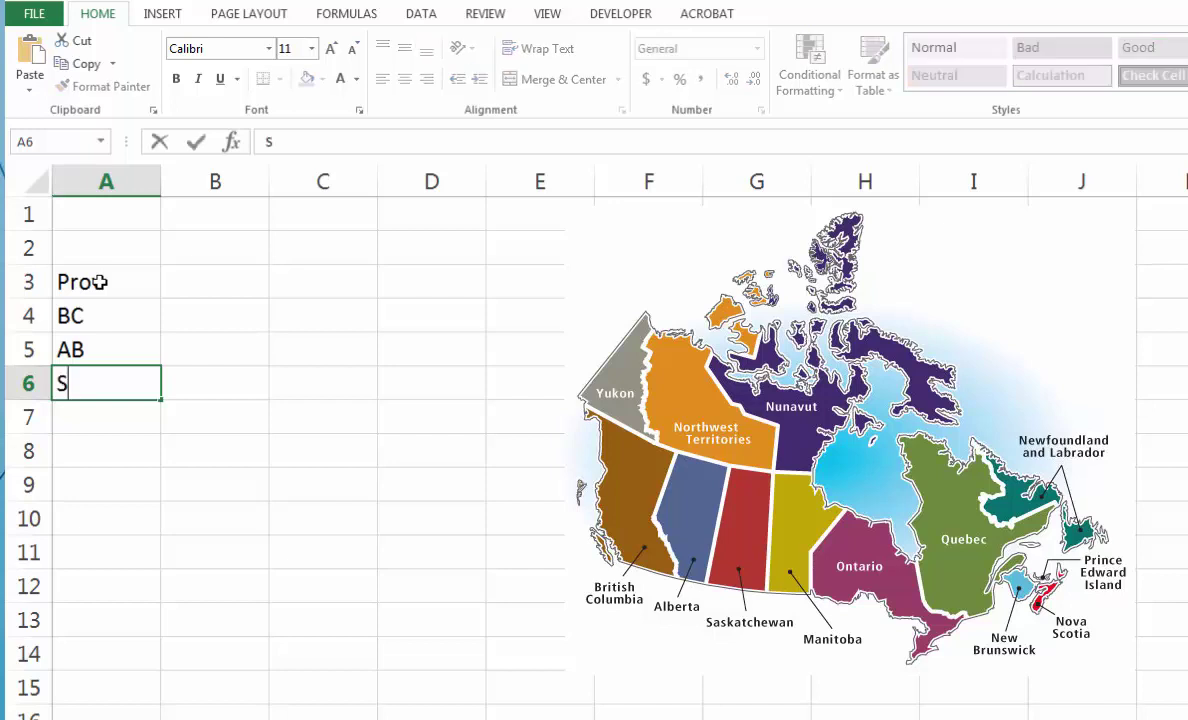
key("Return")
type("MB")
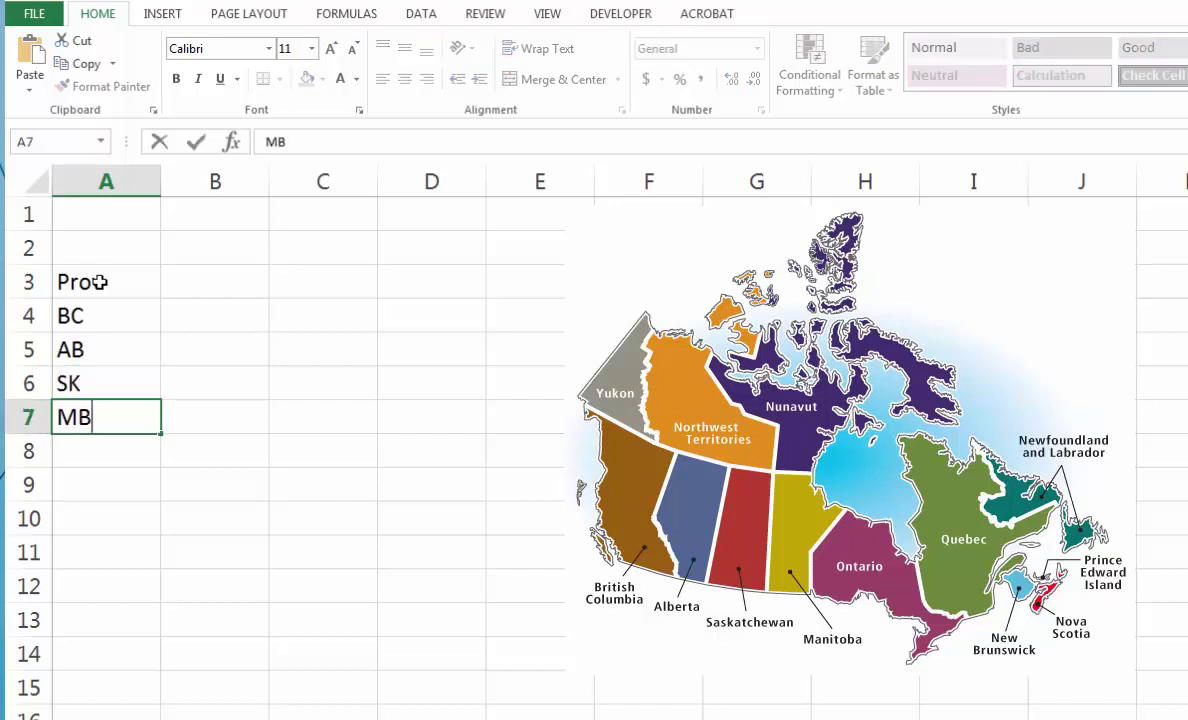
key("Return")
type("ON")
key("Return")
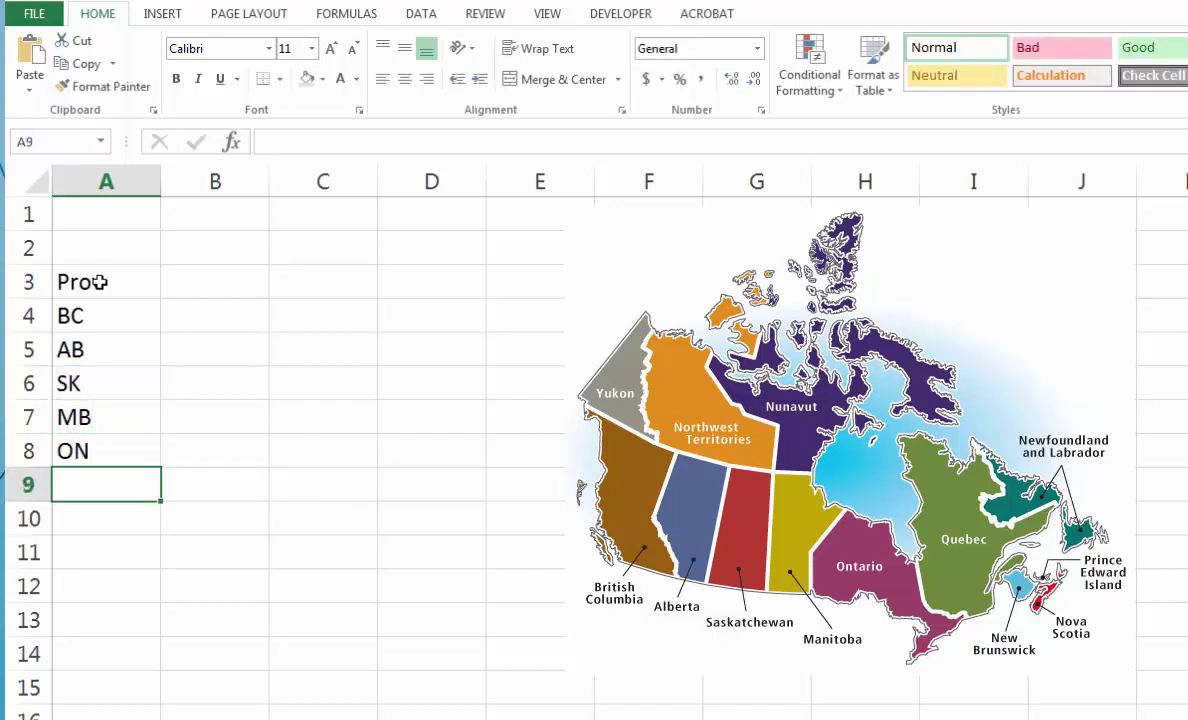
- Continue the column A list with PQ, NS, NB, PE and NF
type("PQ")
key("Return")
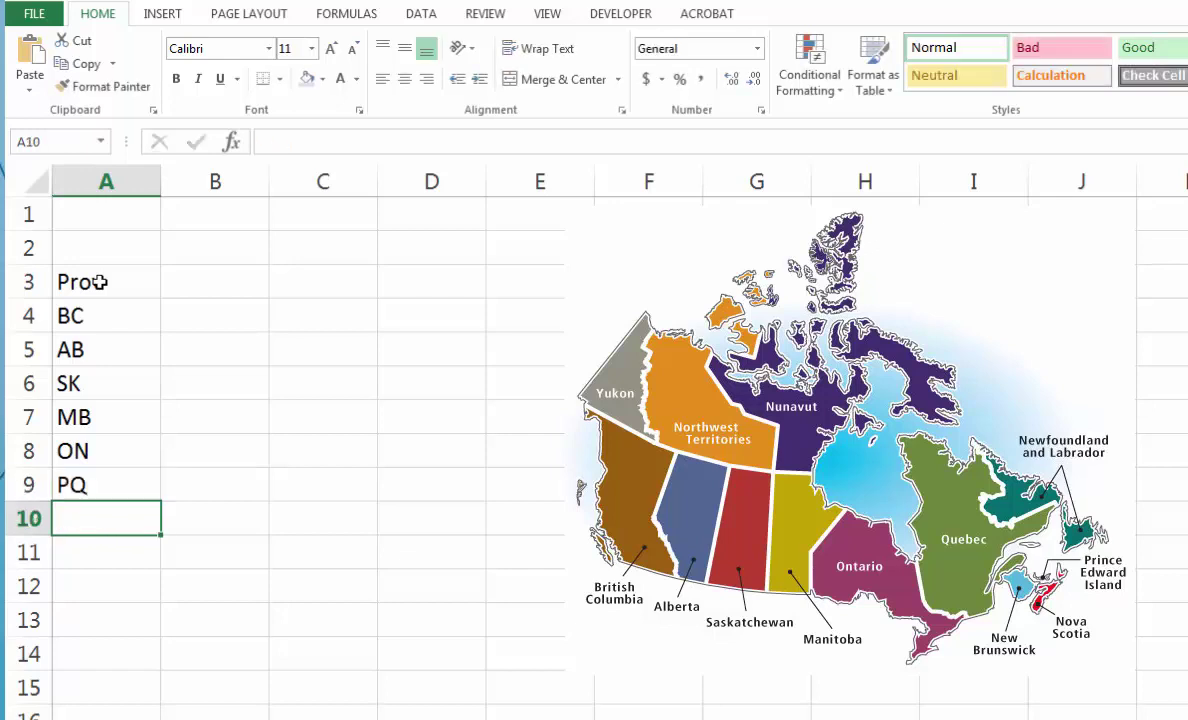
type("NS")
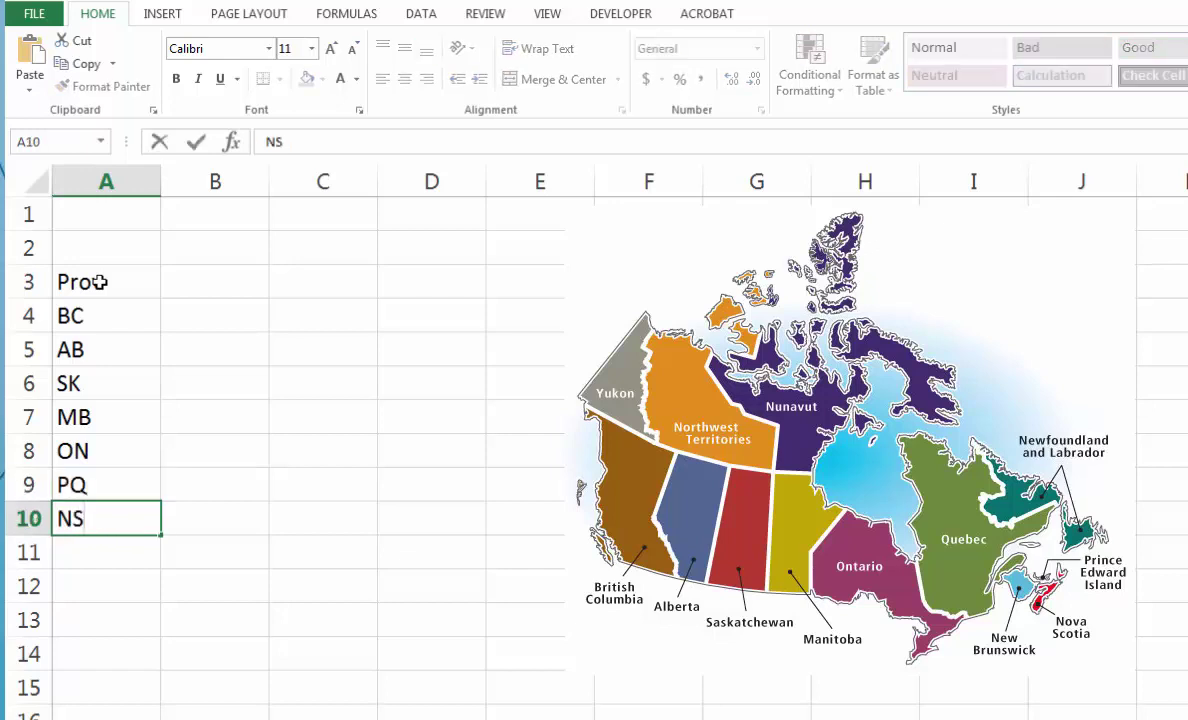
key("Return")
type("NB")
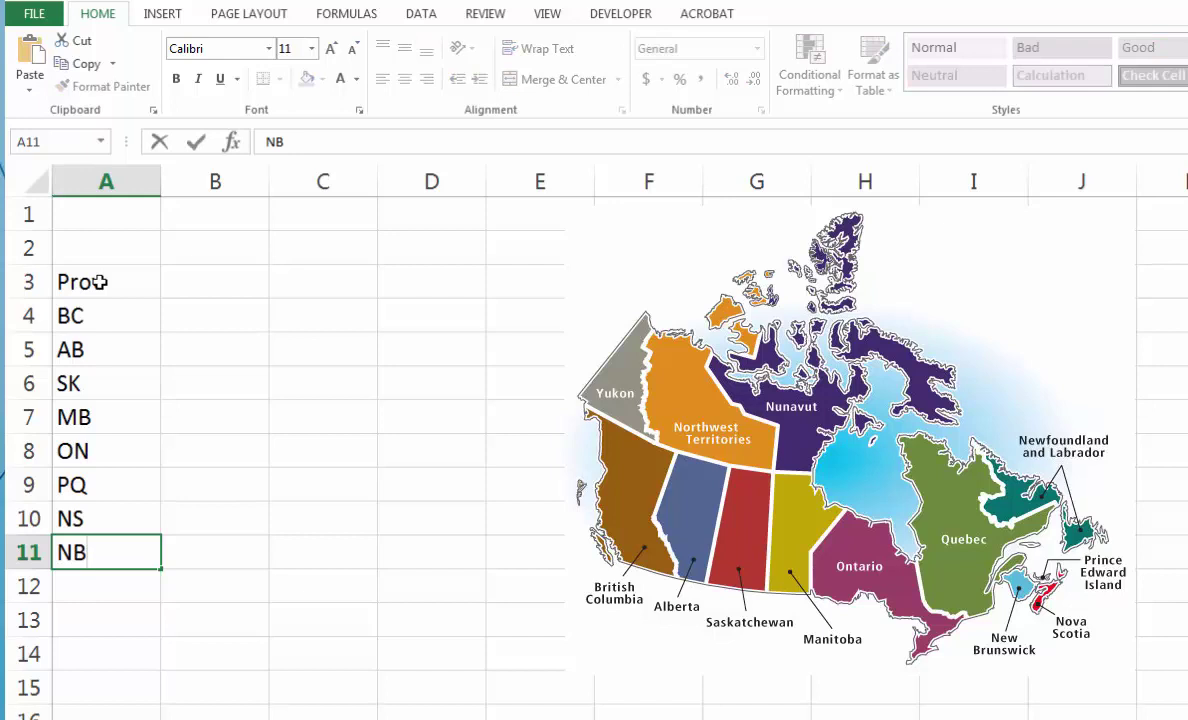
key("Return")
type("PE")
key("Return")
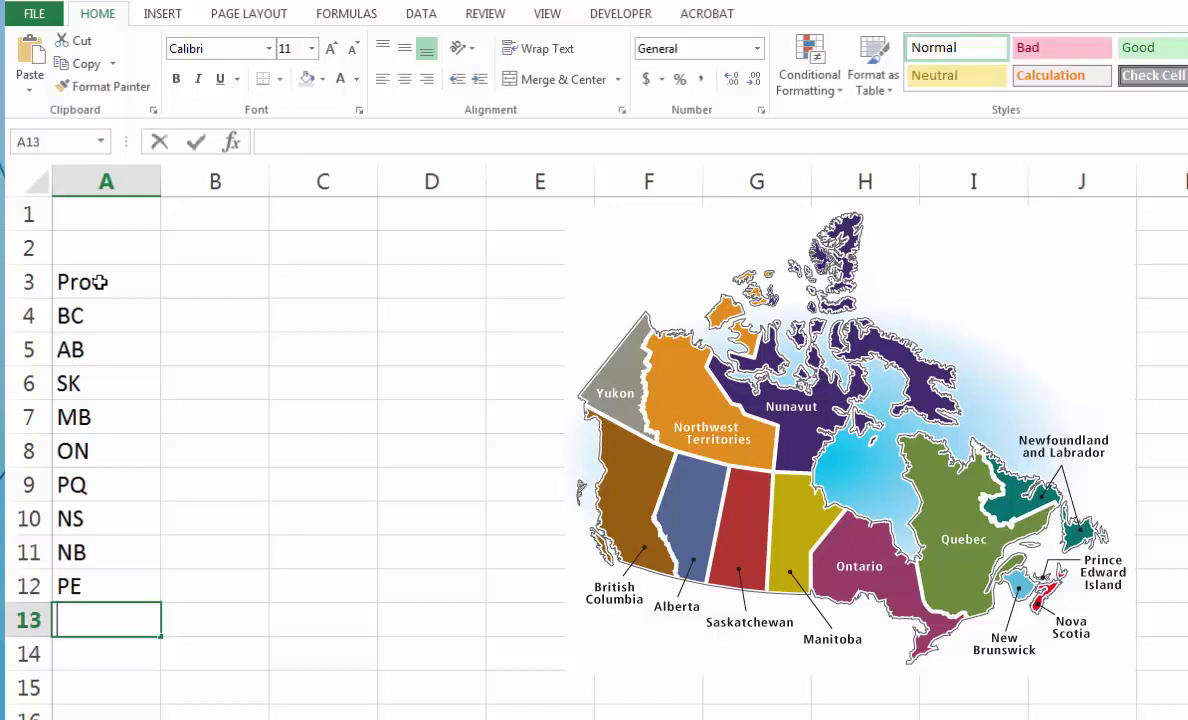
type("NF")
key("Return")
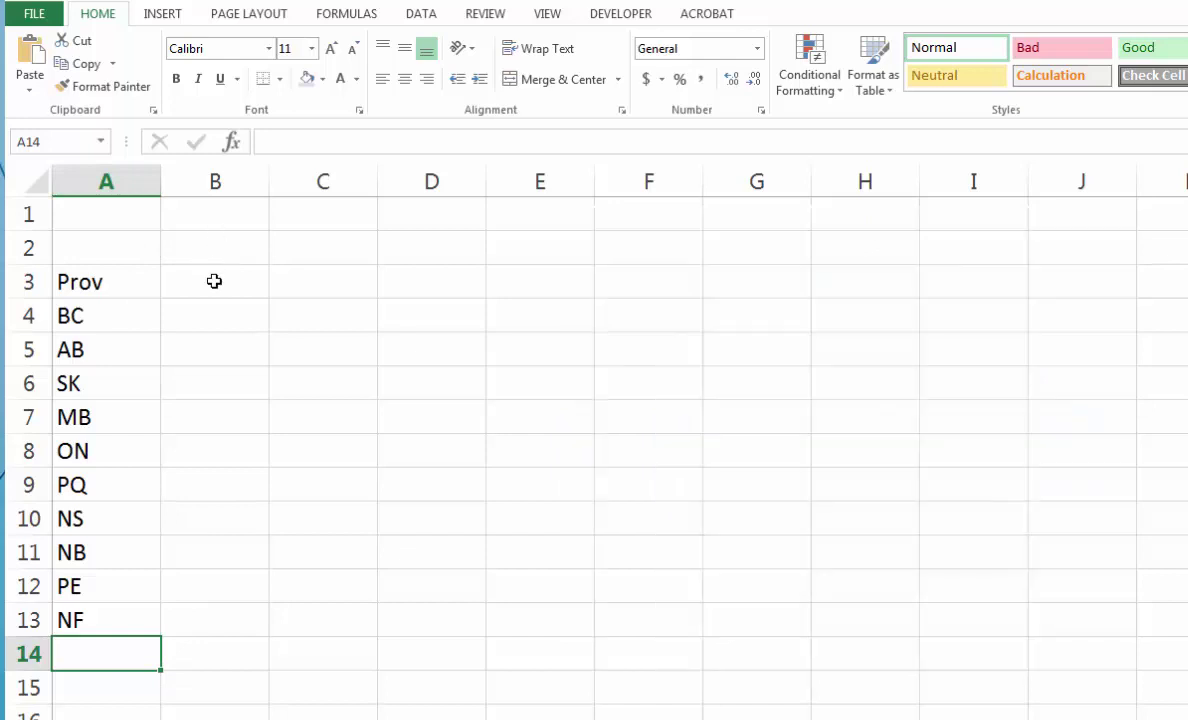
- Select empty ranges in columns B, C, D and E, then clear the selection
left_click_drag(217, 281, 217, 479)
left_click_drag(321, 285, 324, 524)
left_click(419, 286)
left_click_drag(426, 284, 440, 532)
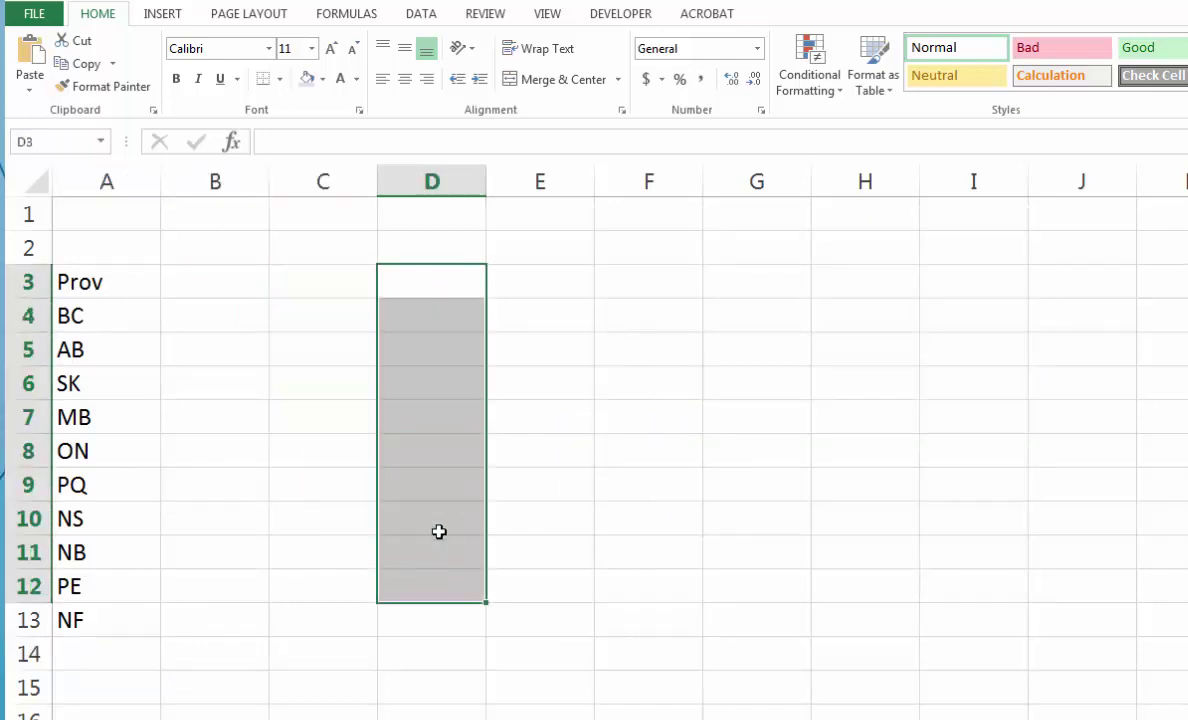
left_click_drag(546, 283, 550, 553)
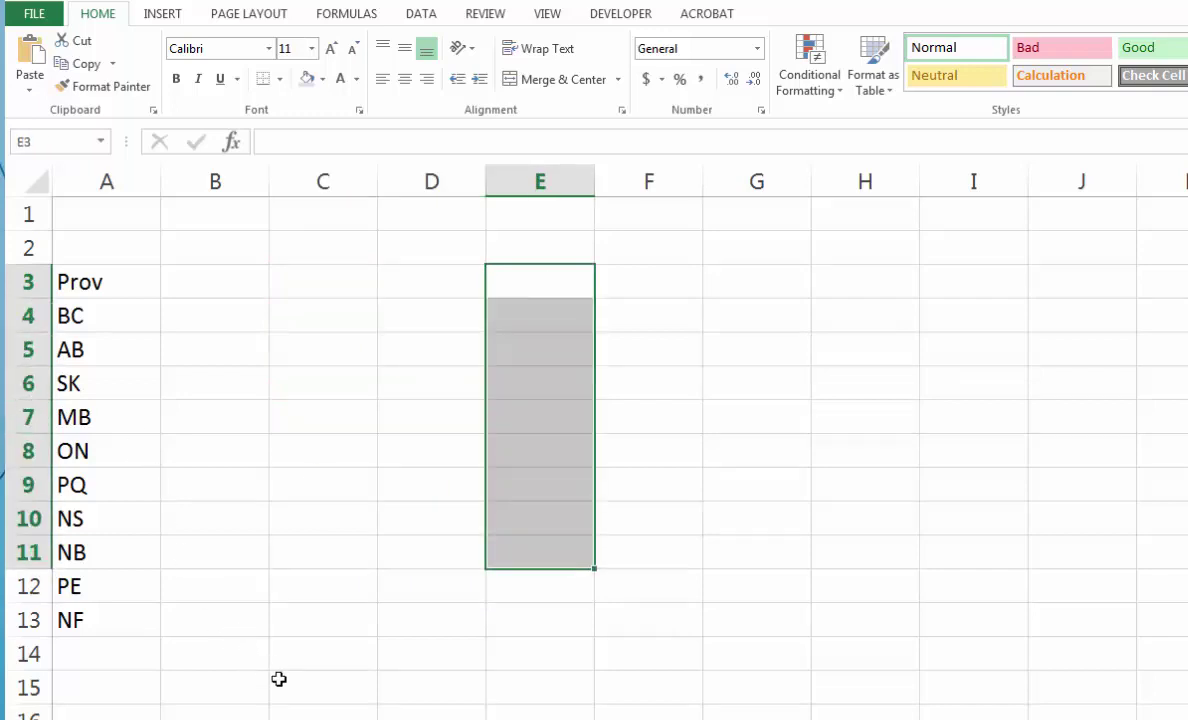
left_click(127, 651)
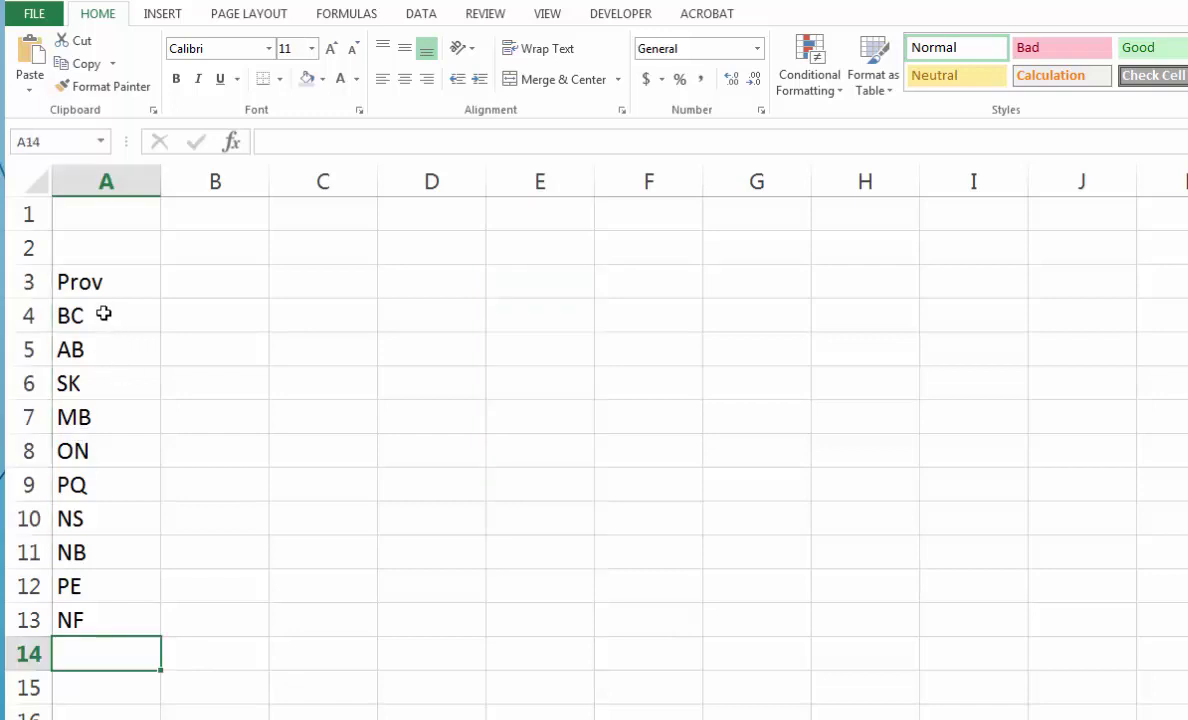
- Select A4:A14 and name it Prov with Formulas > Define Name
left_click_drag(103, 312, 112, 648)
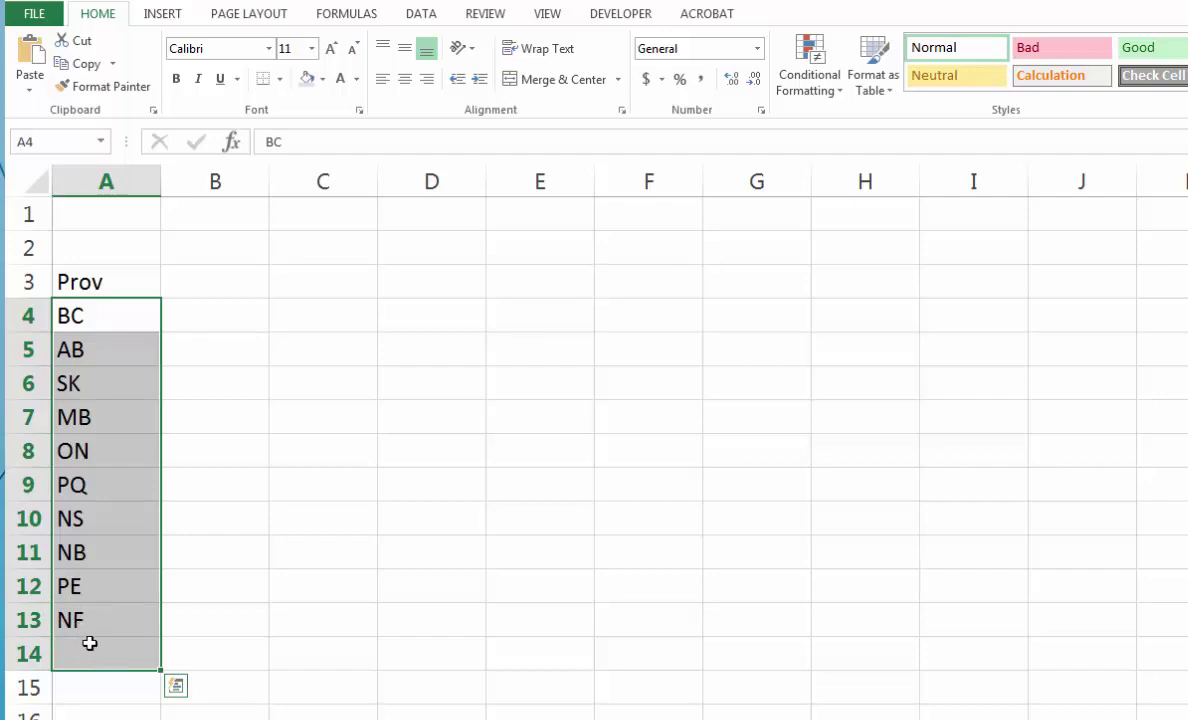
left_click_drag(82, 310, 107, 643)
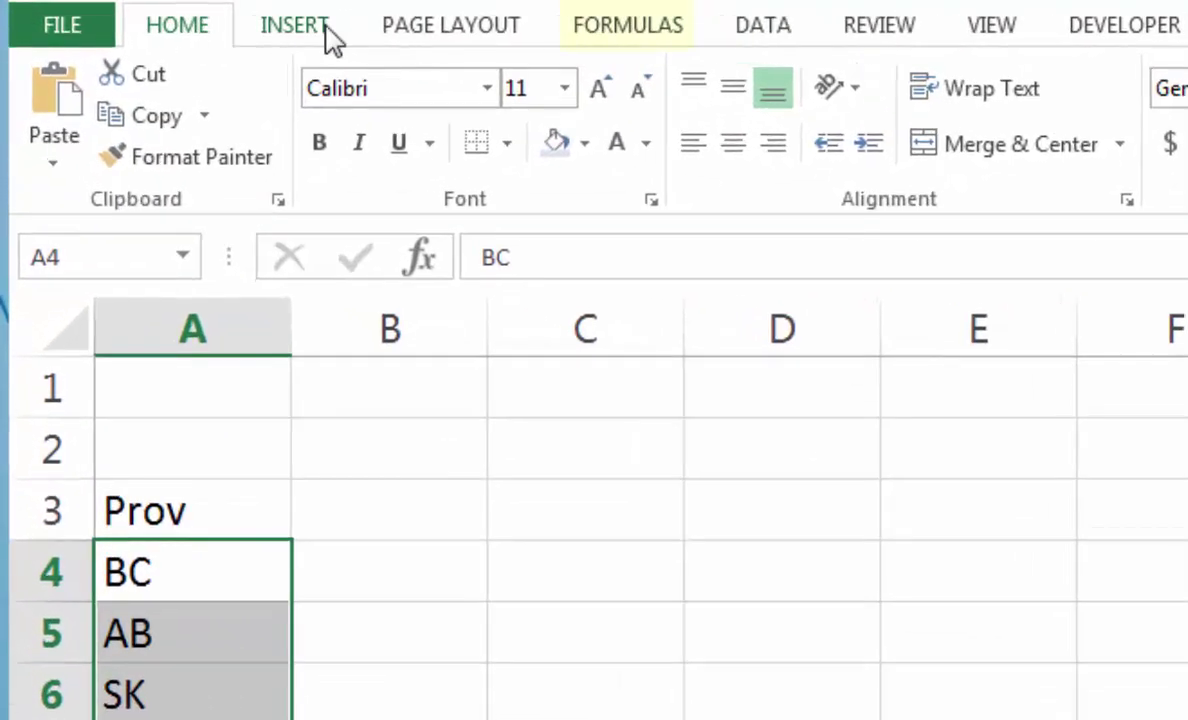
left_click(620, 30)
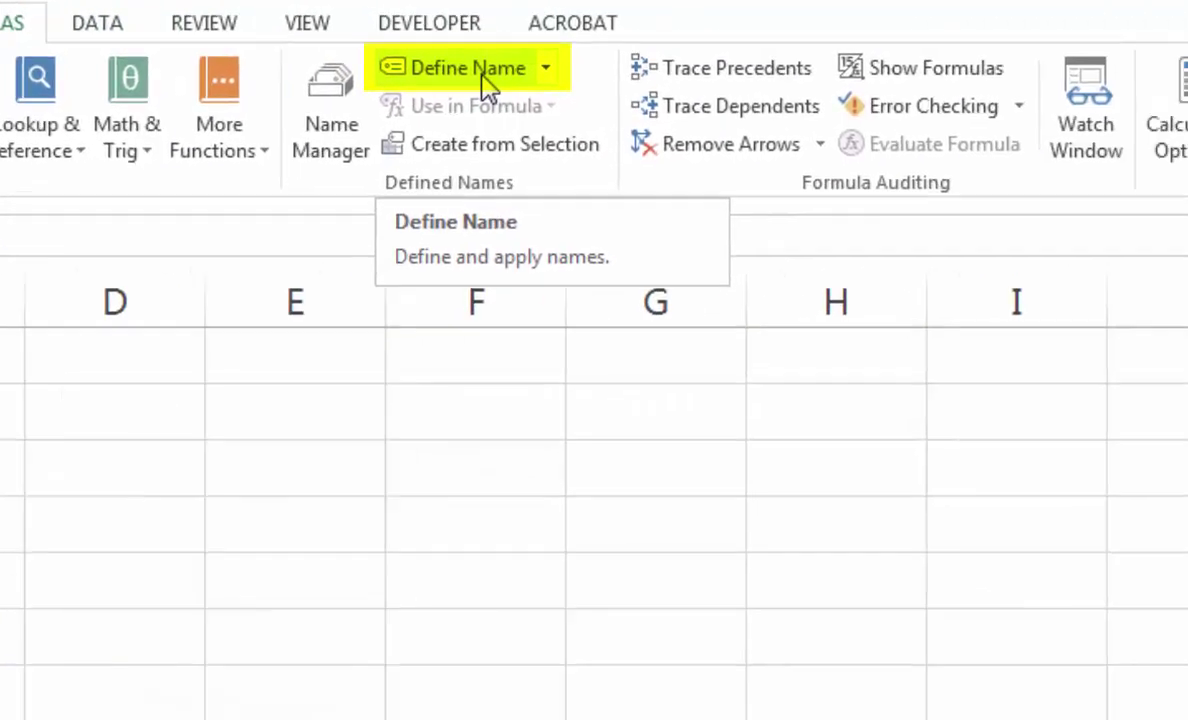
left_click(980, 75)
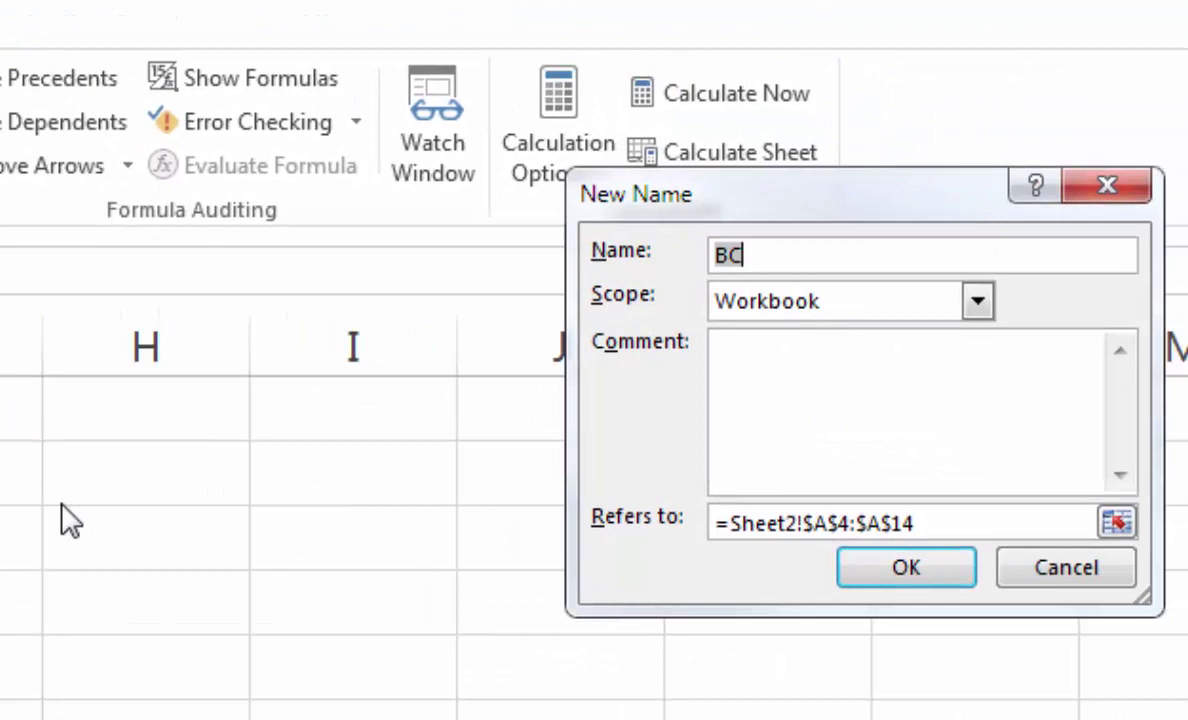
type("Prov")
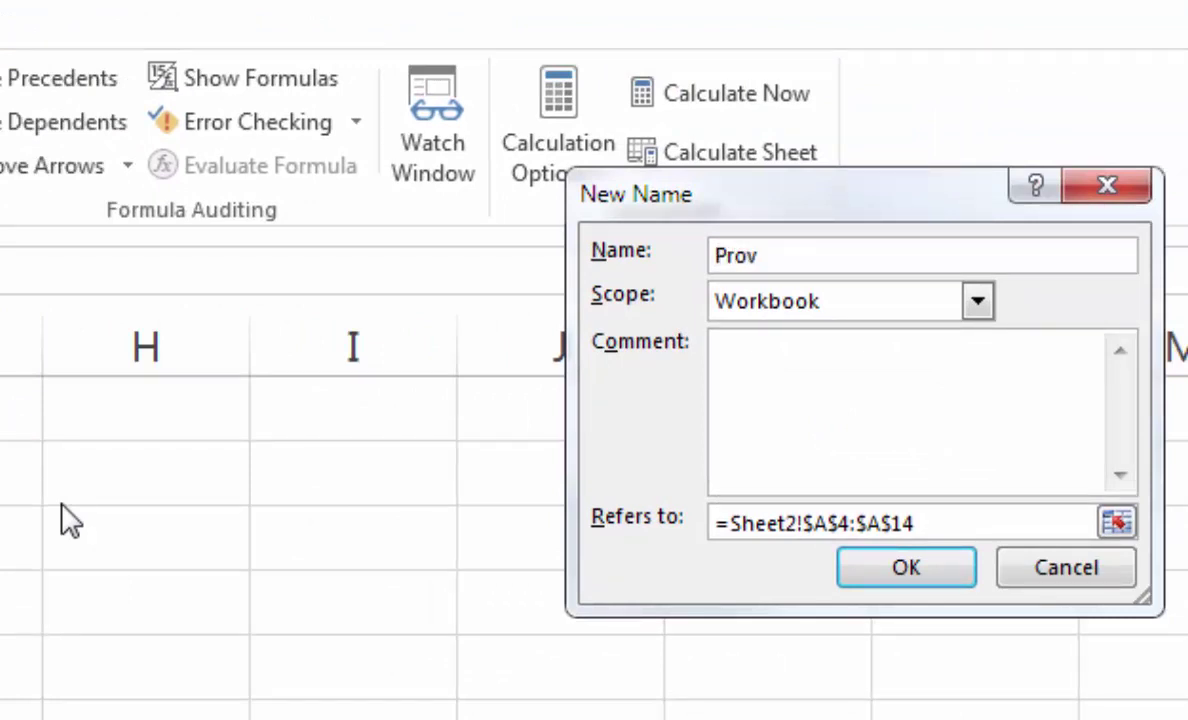
left_click_drag(769, 255, 706, 263)
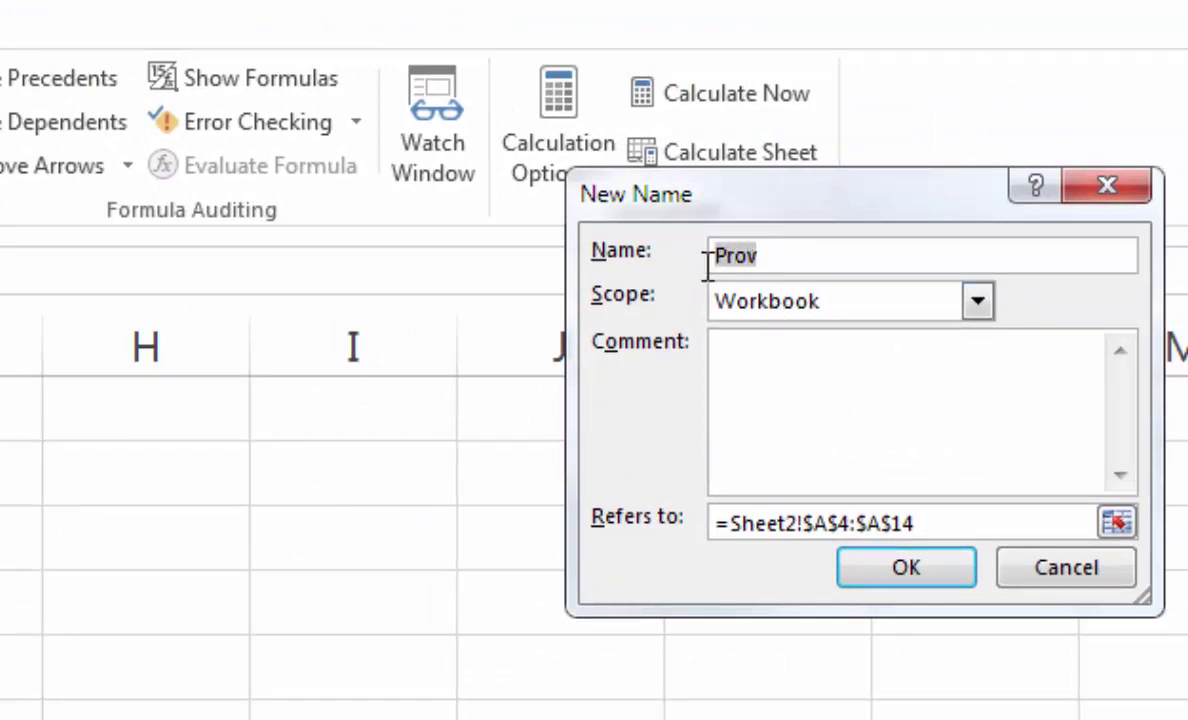
left_click(793, 257)
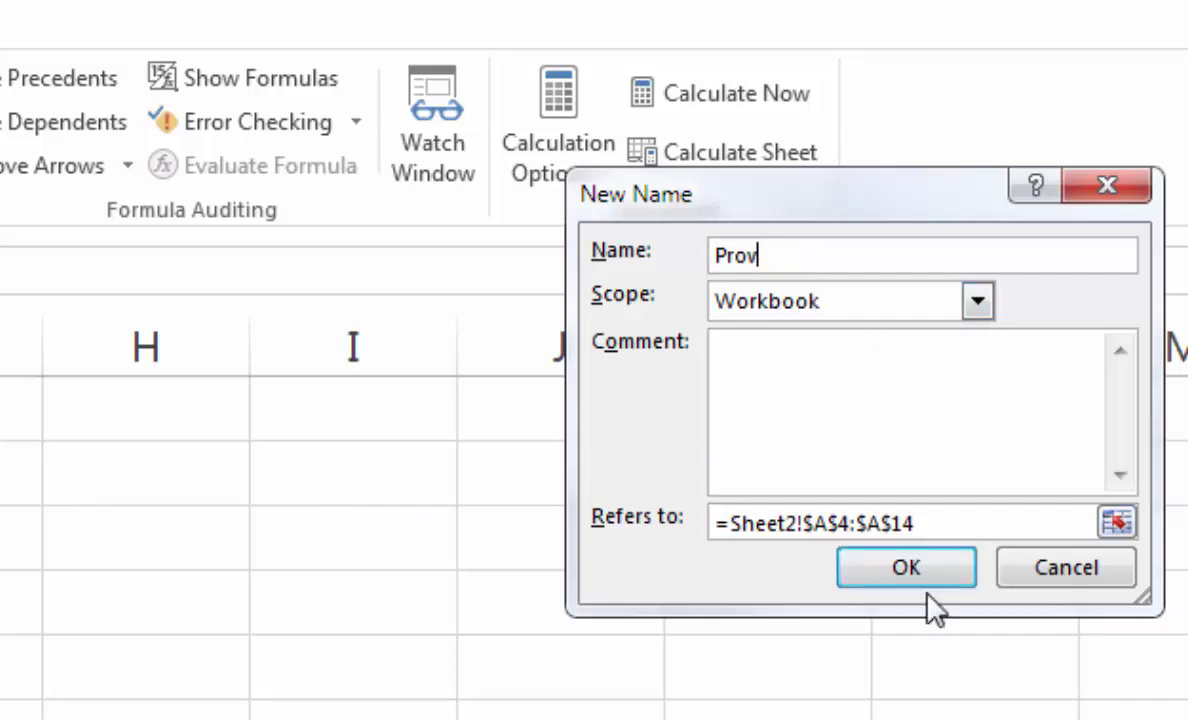
left_click(906, 567)
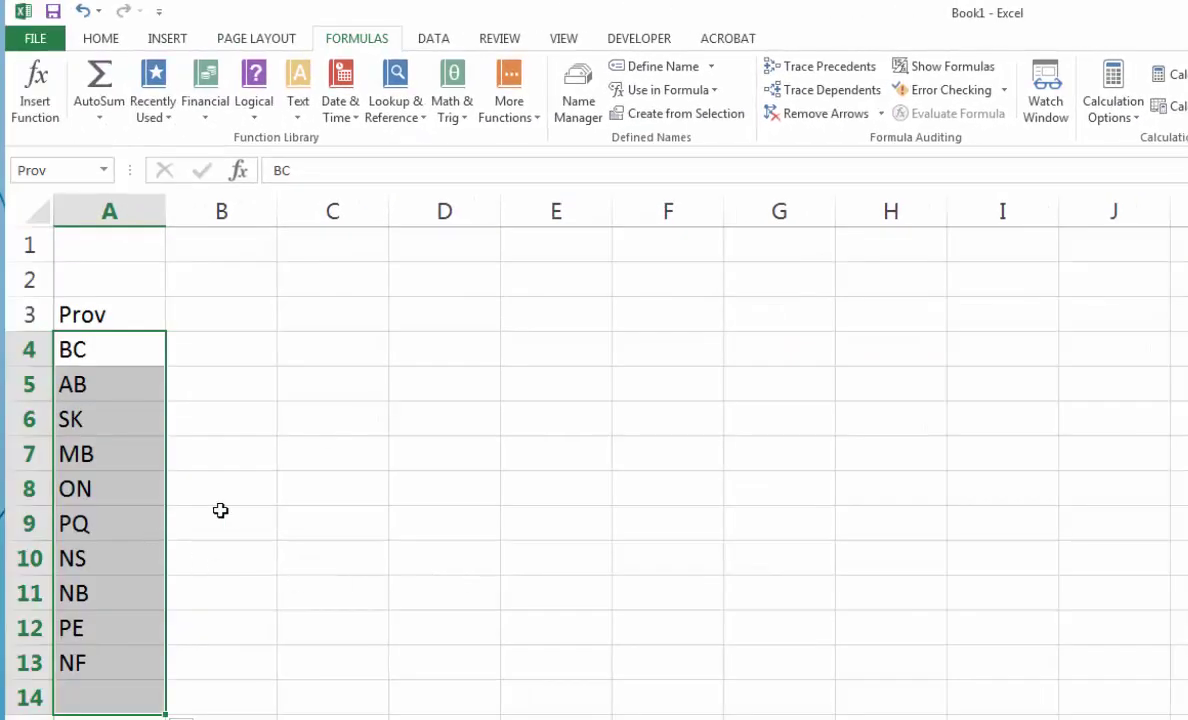
left_click(220, 510)
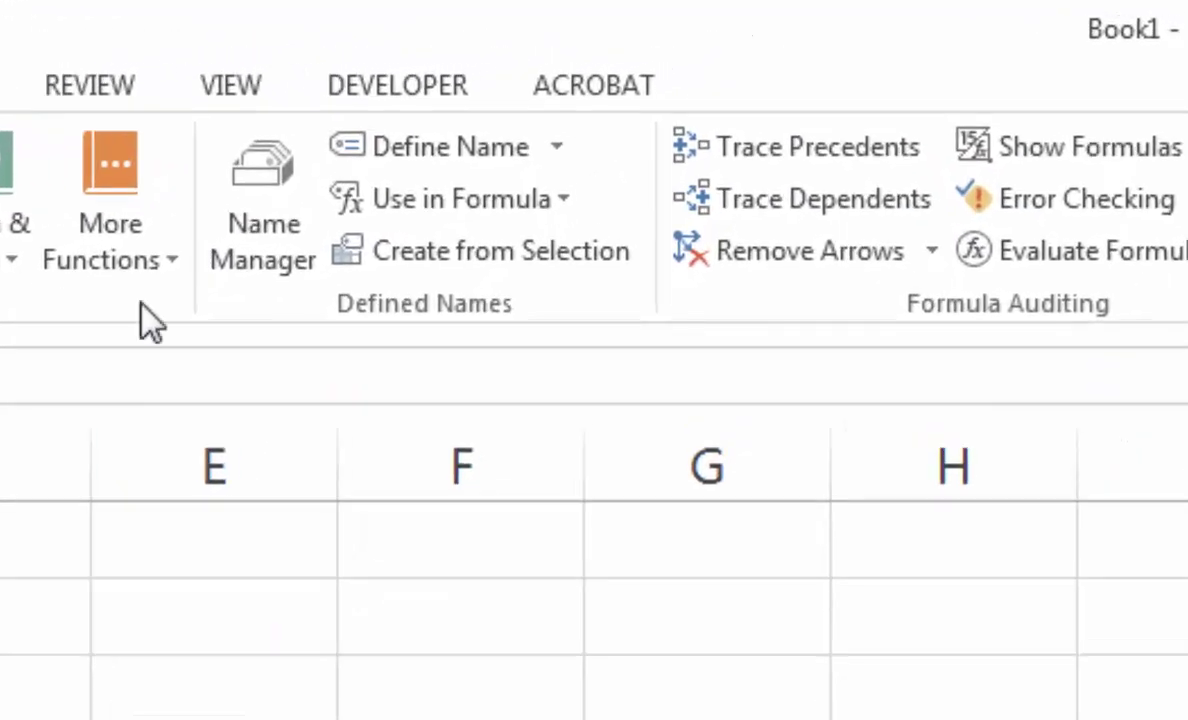
left_click(276, 207)
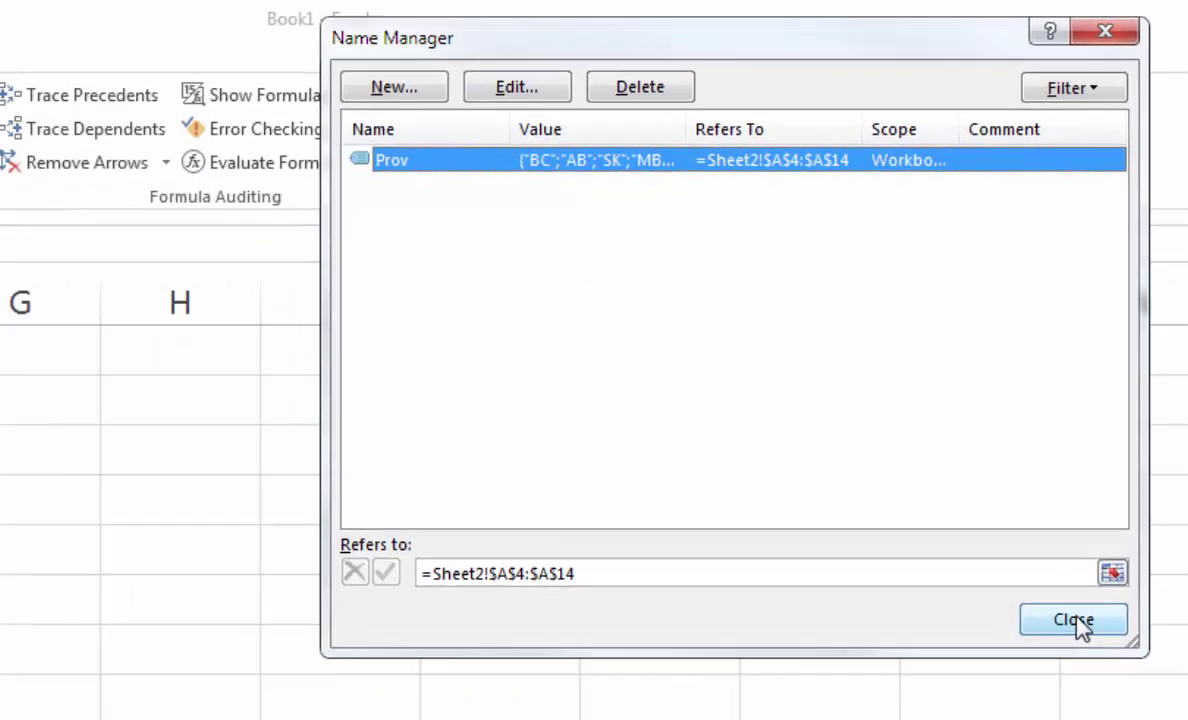
left_click(940, 673)
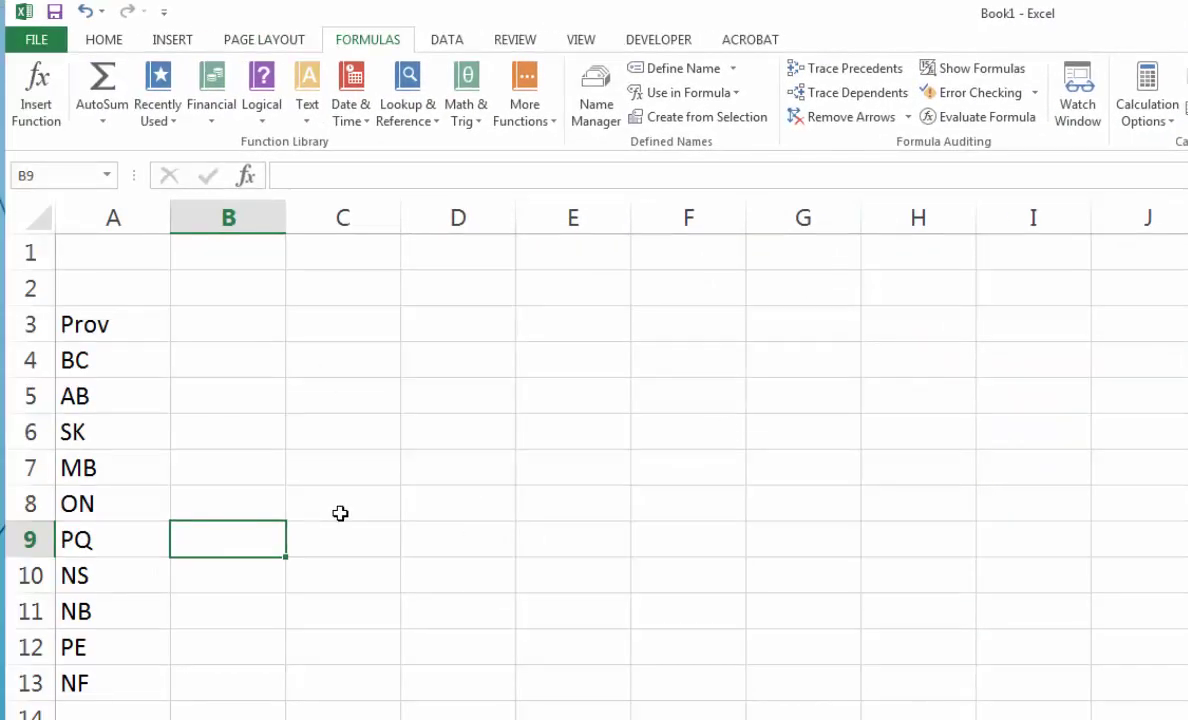
- On Sheet1, select the Province cells B4:B11
left_click(143, 719)
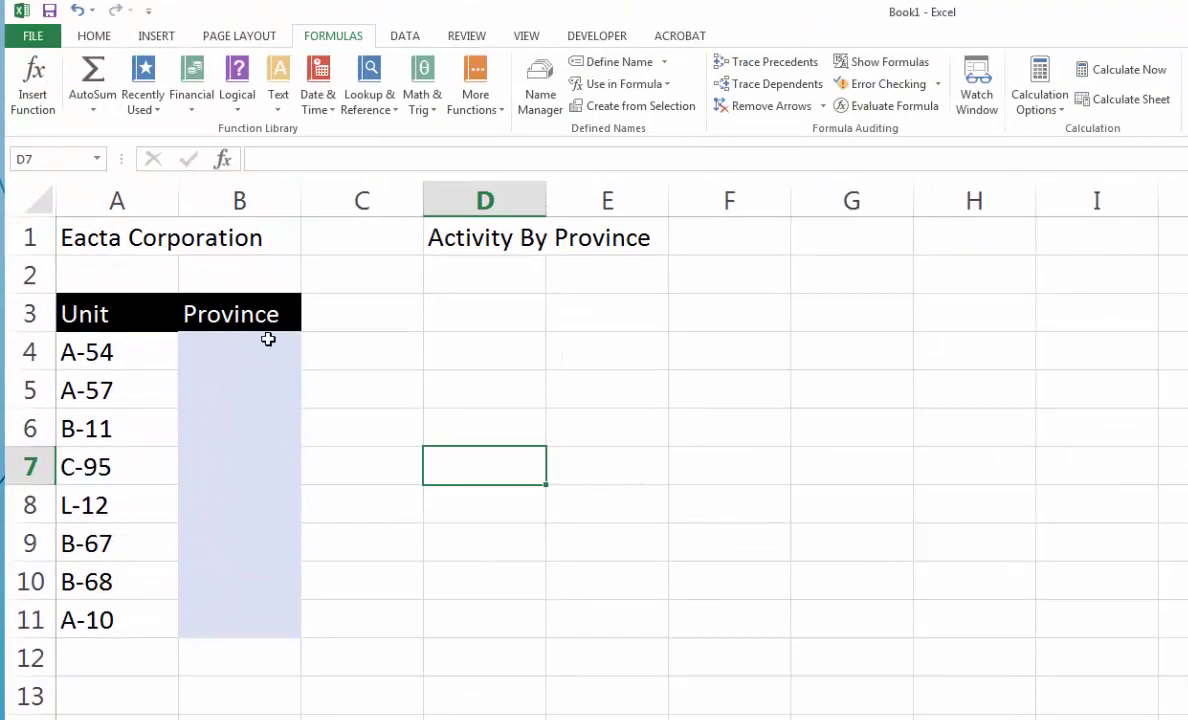
left_click_drag(252, 345, 247, 621)
left_click_drag(241, 344, 241, 705)
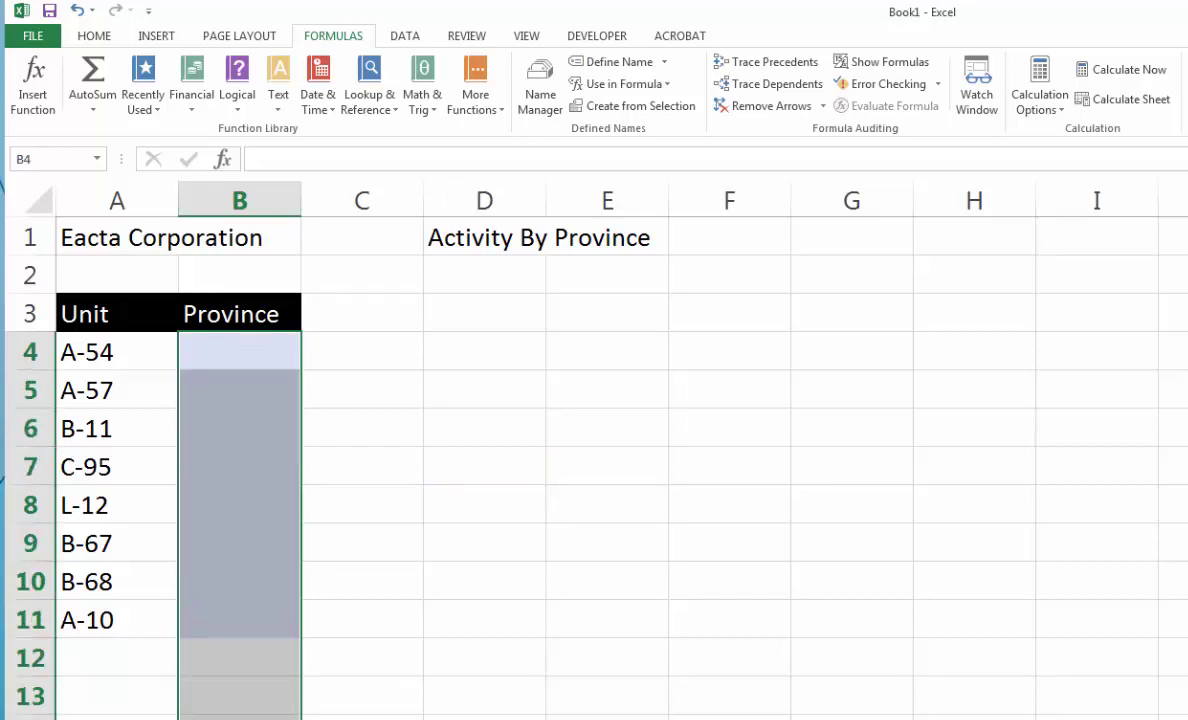
left_click_drag(241, 340, 247, 605)
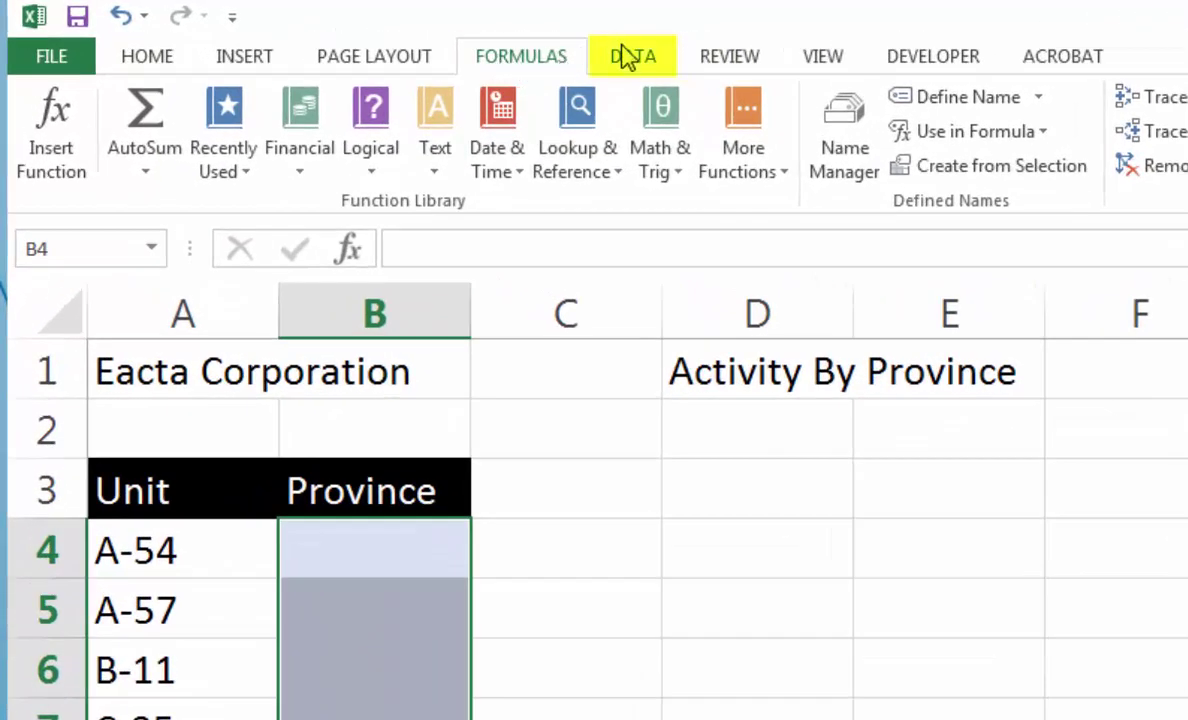
- In Data Validation, set Allow to List with Source =Prov
left_click(626, 56)
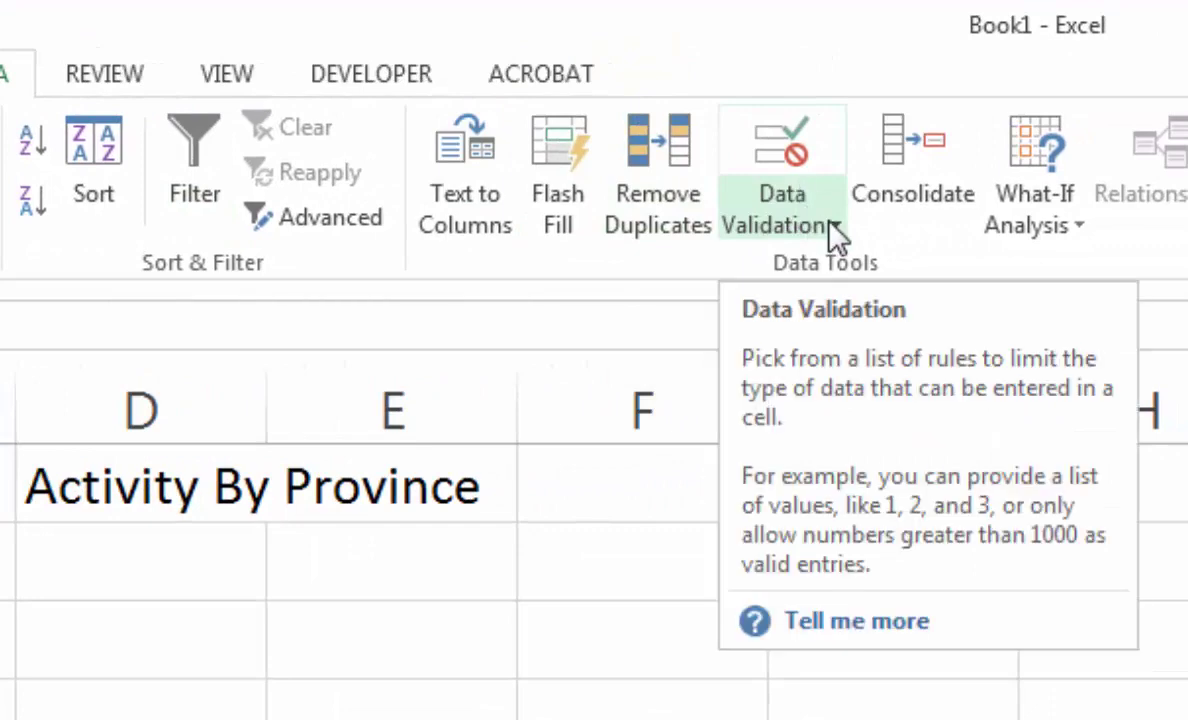
left_click(829, 223)
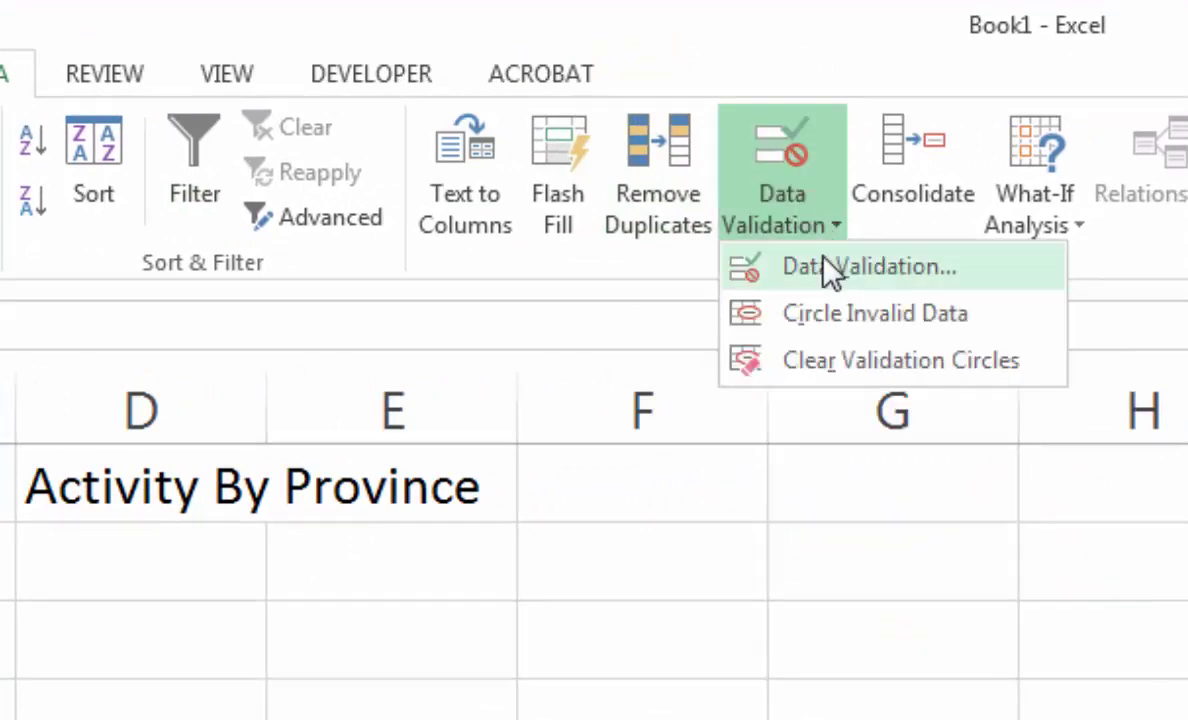
left_click(827, 267)
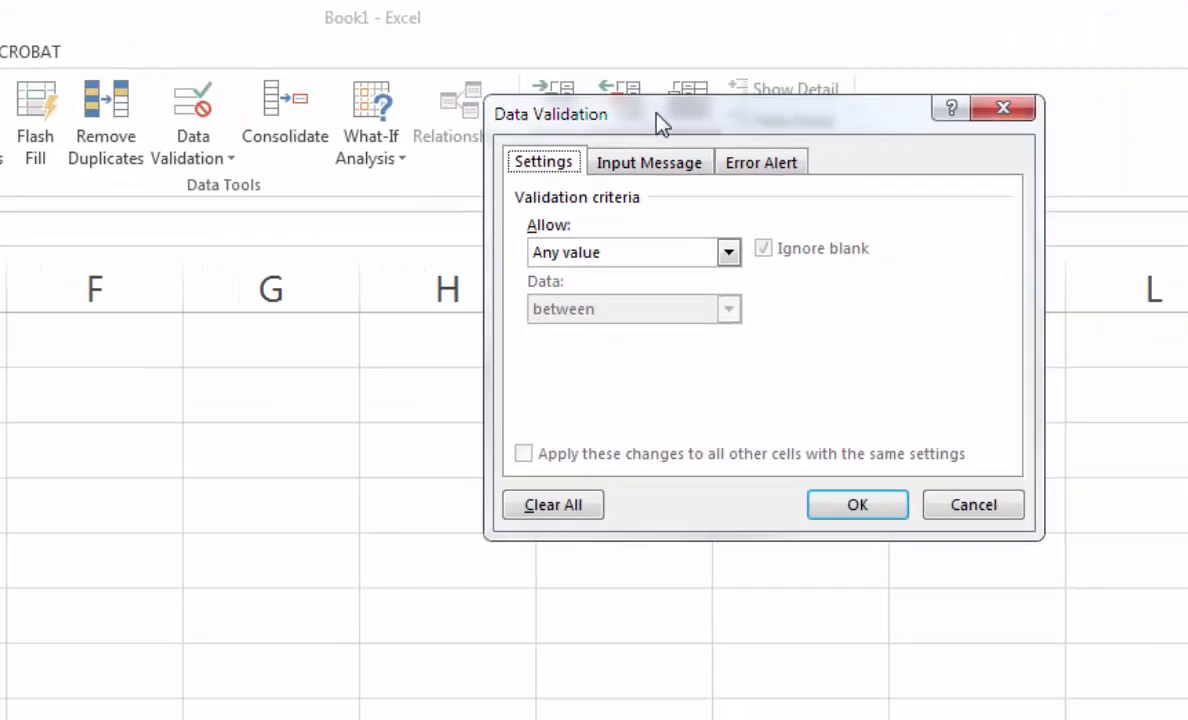
left_click_drag(660, 120, 357, 361)
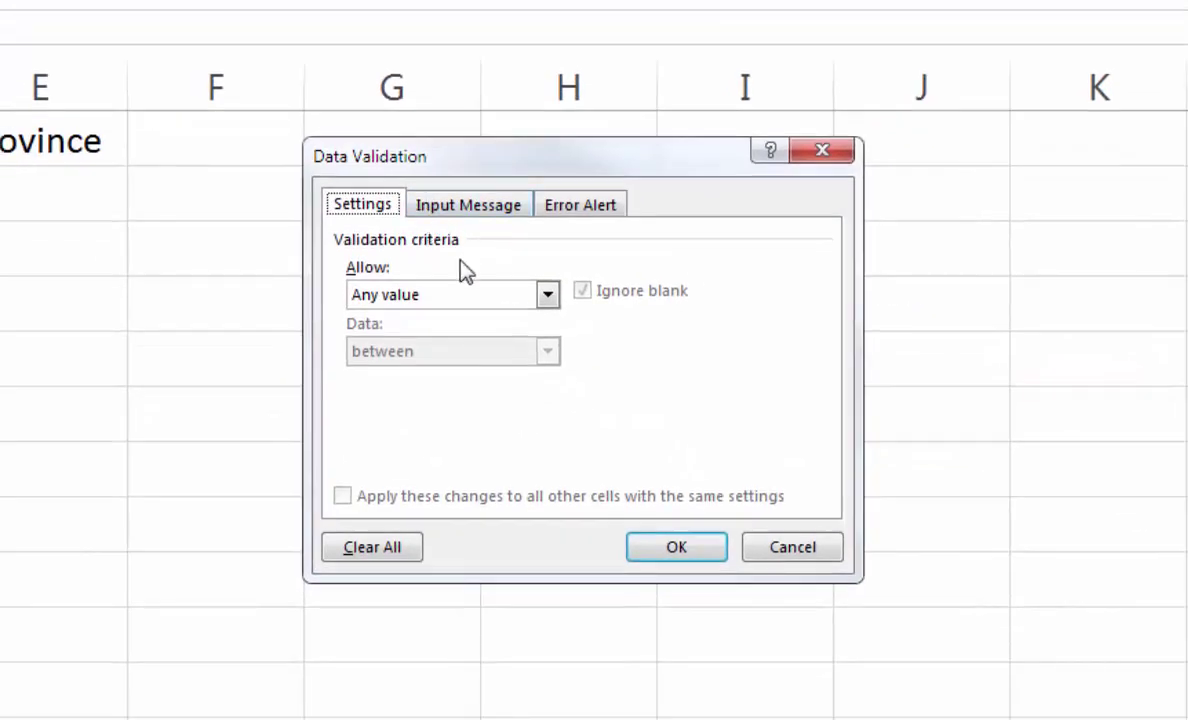
left_click(547, 294)
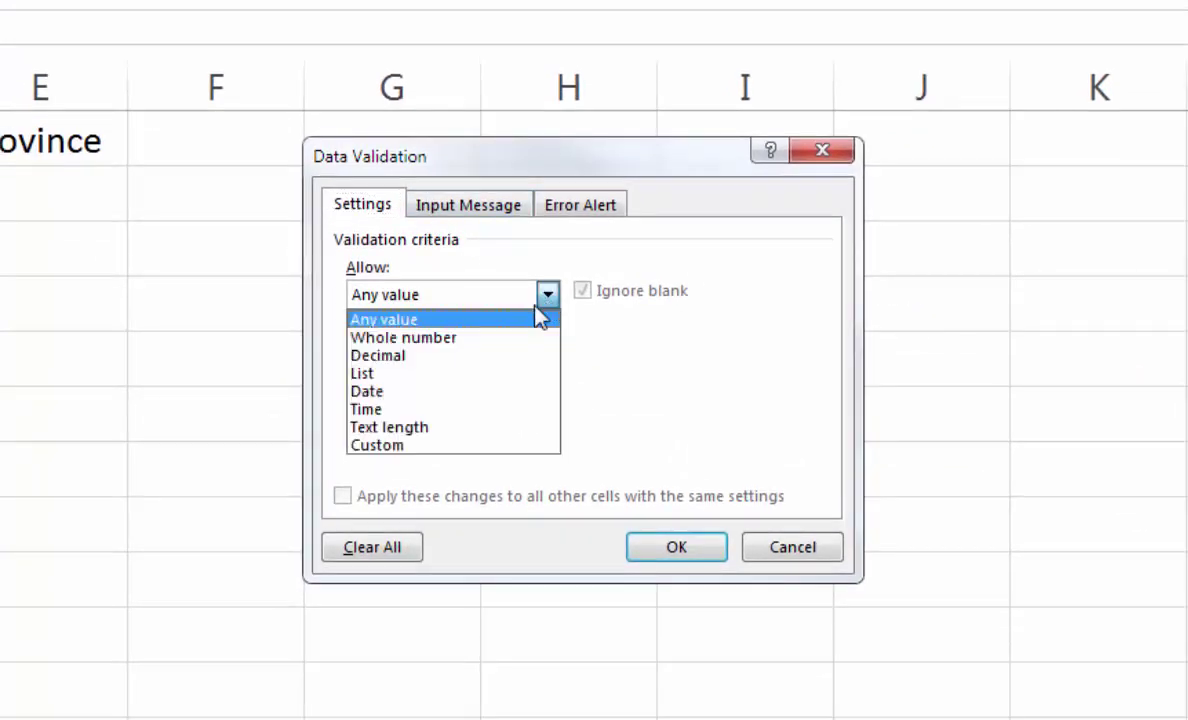
left_click(376, 376)
left_click(393, 406)
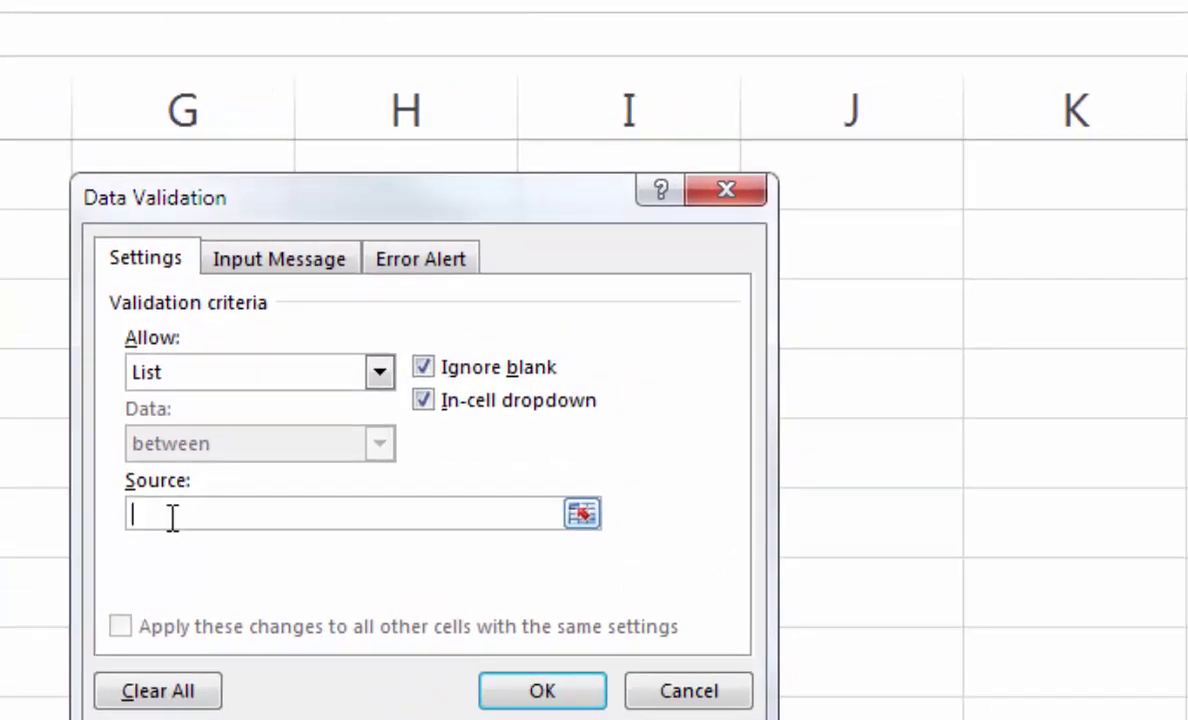
type("=Prov")
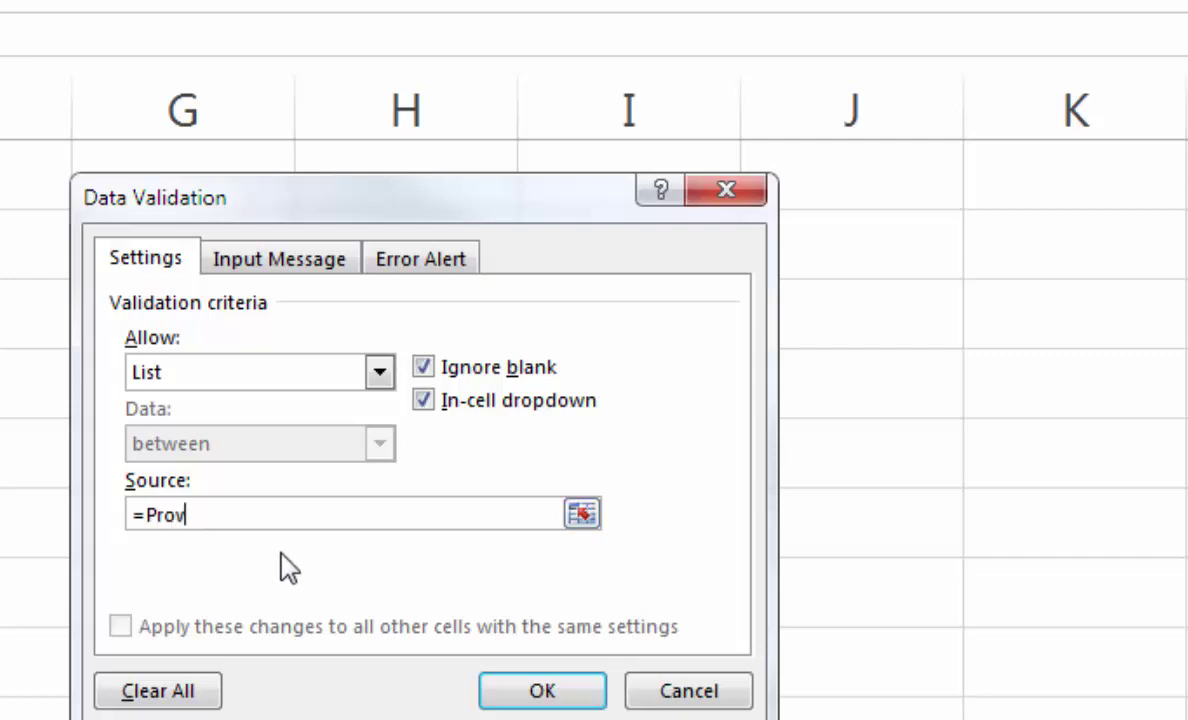
- Apply the list validation, then choose AB, SK, SK and MB from the B4:B7 drop-downs
left_click(542, 690)
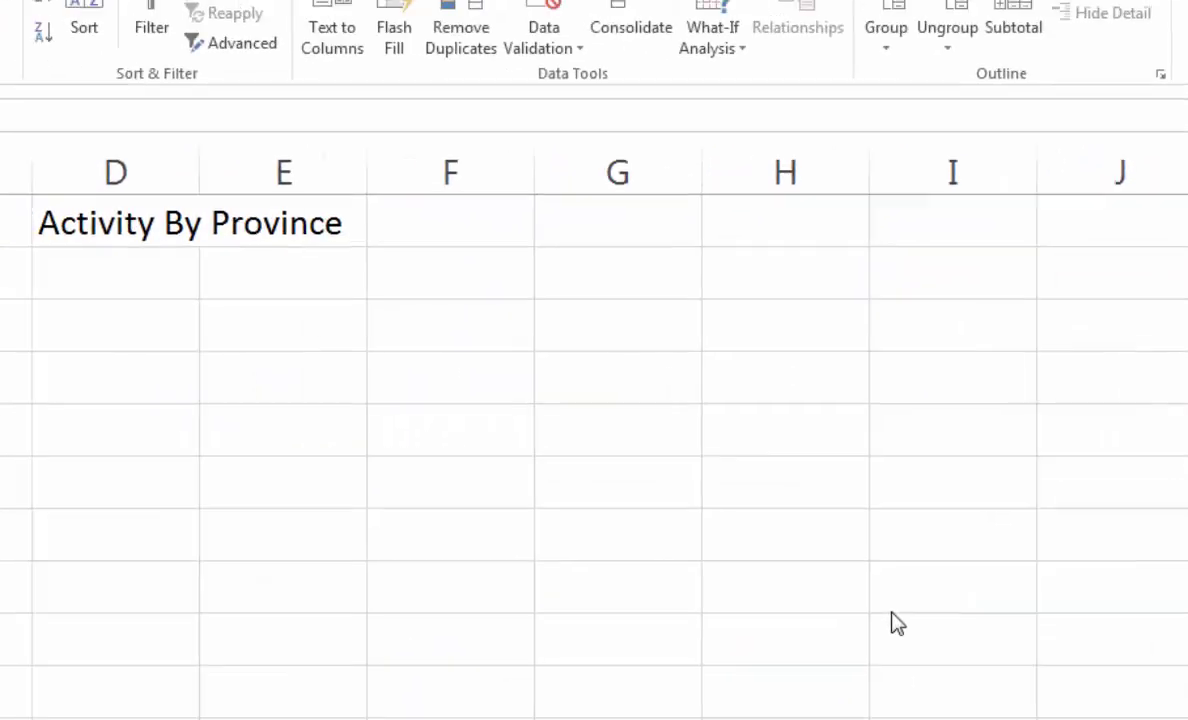
left_click(144, 515)
left_click(273, 379)
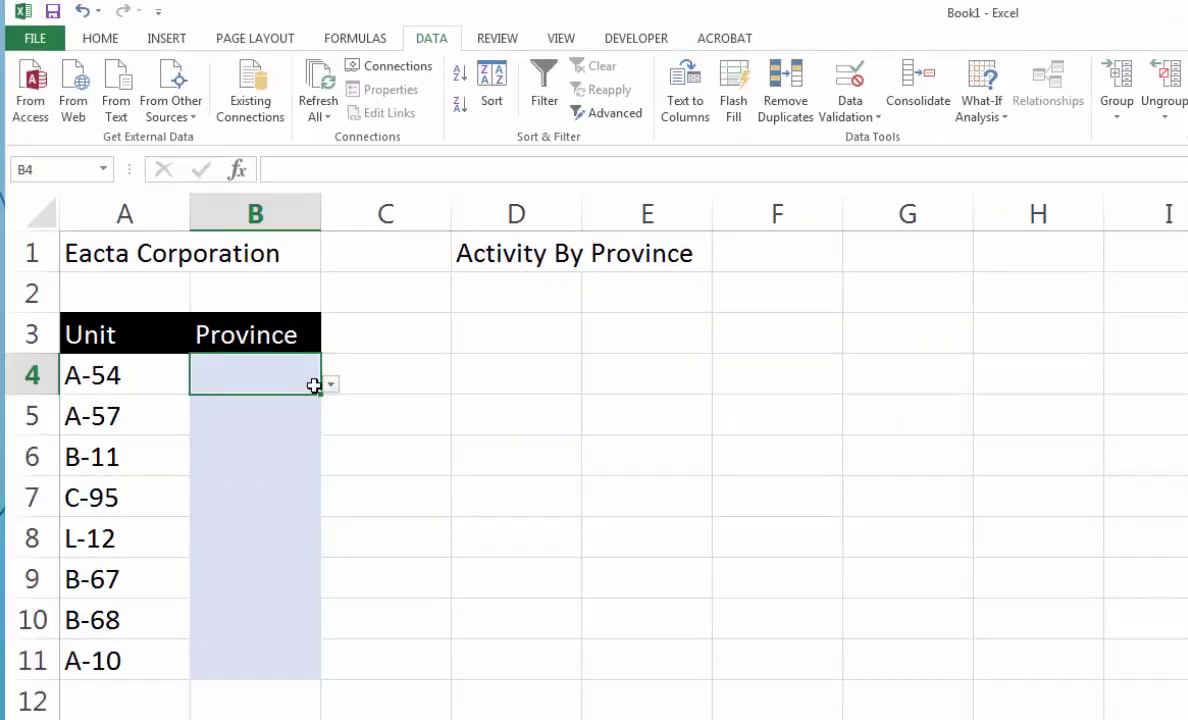
left_click(330, 386)
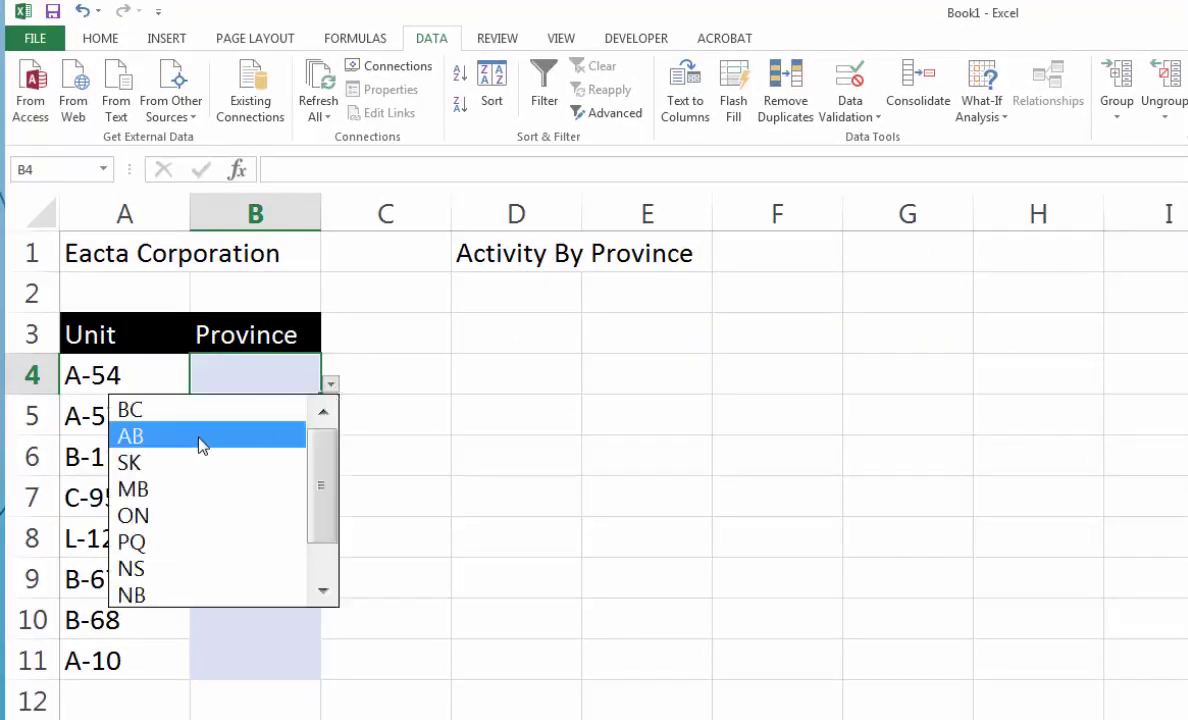
left_click(273, 437)
left_click(292, 415)
left_click(330, 425)
left_click(245, 503)
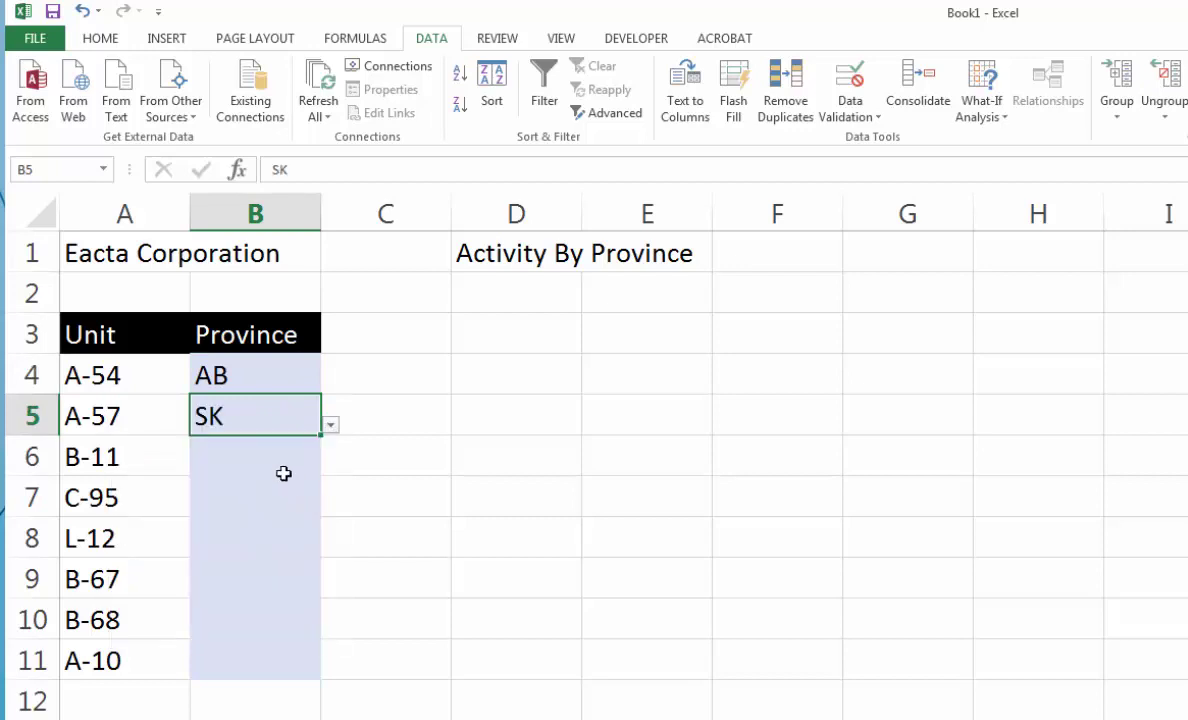
left_click(265, 452)
left_click(330, 466)
left_click(273, 543)
left_click(235, 497)
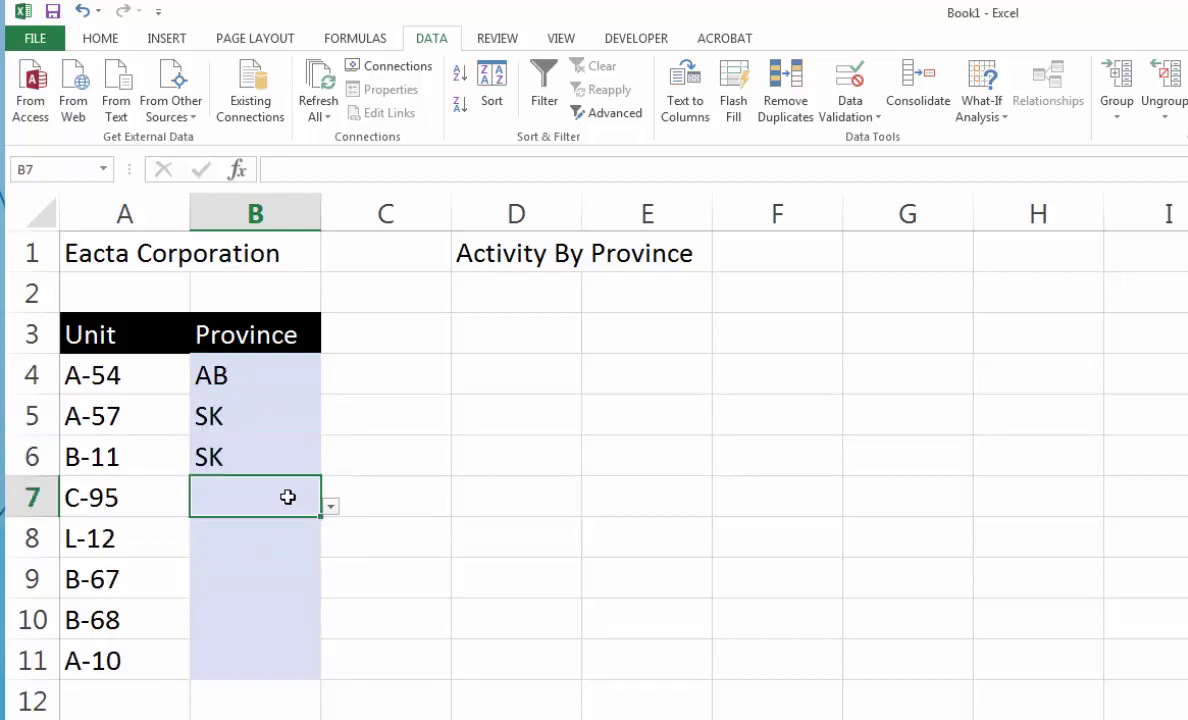
left_click(330, 507)
left_click(254, 614)
- Choose ON, ON, PQ and NS from the drop-downs in B8:B11
left_click(300, 550)
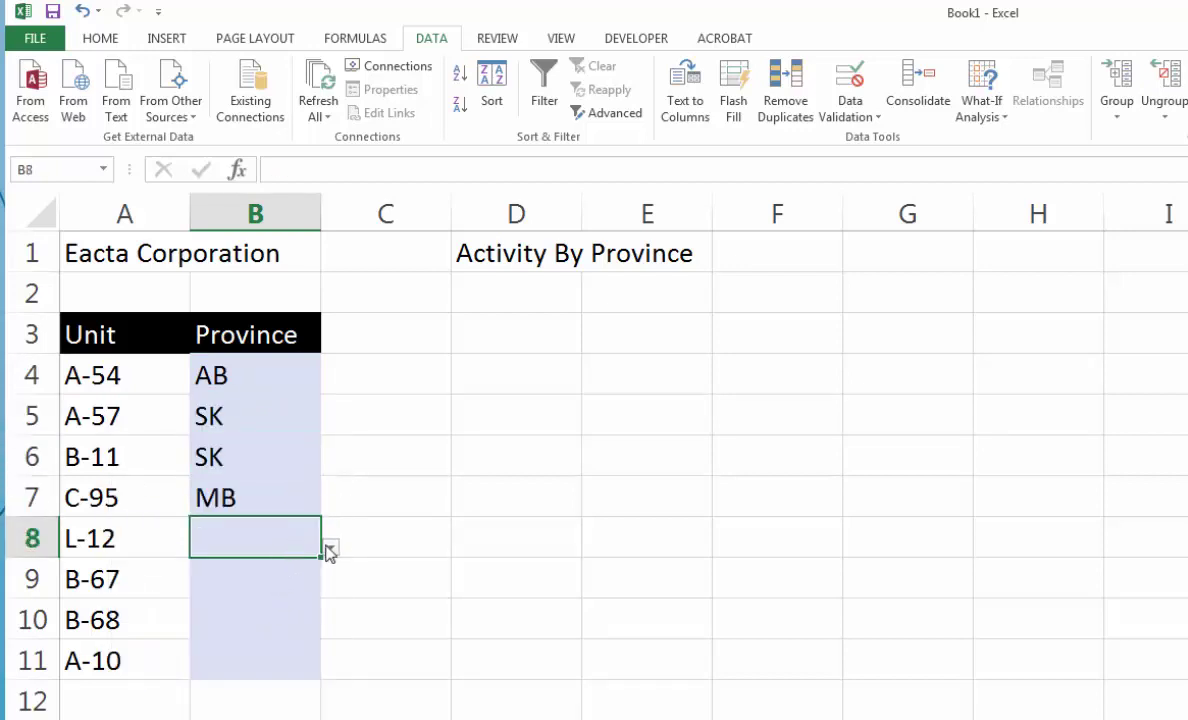
left_click(330, 548)
left_click(238, 676)
left_click(315, 586)
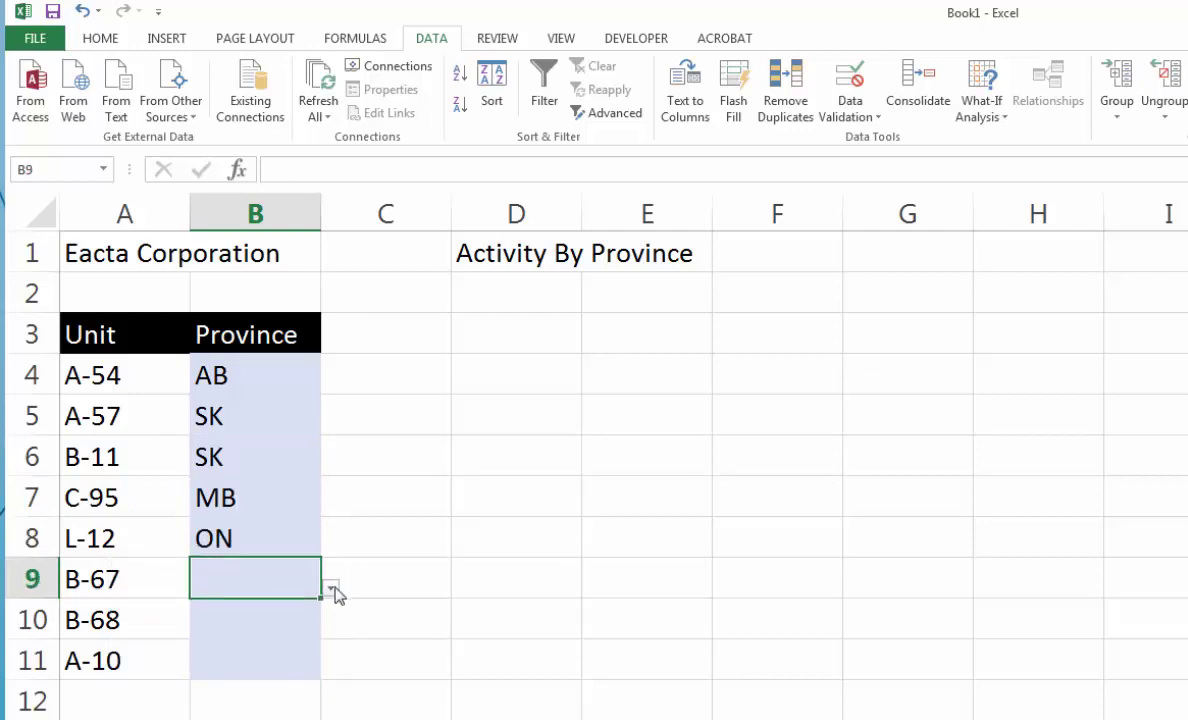
left_click(330, 588)
left_click(250, 711)
left_click(264, 623)
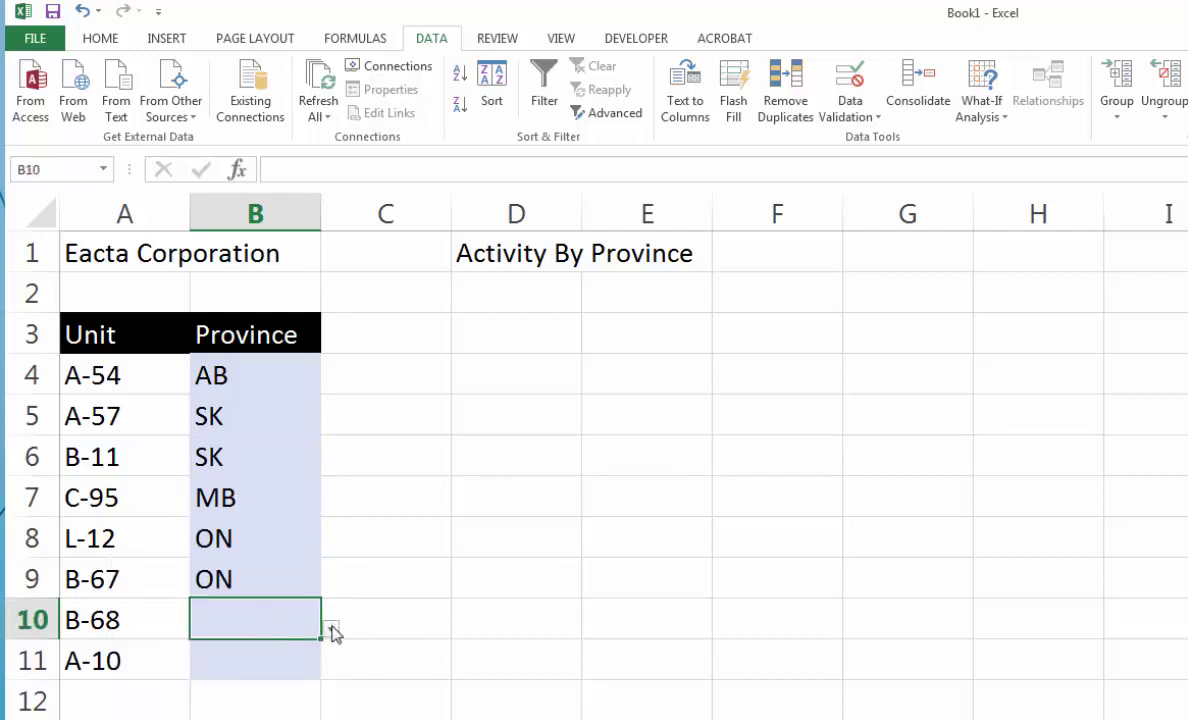
left_click(330, 628)
left_click(257, 701)
left_click(302, 663)
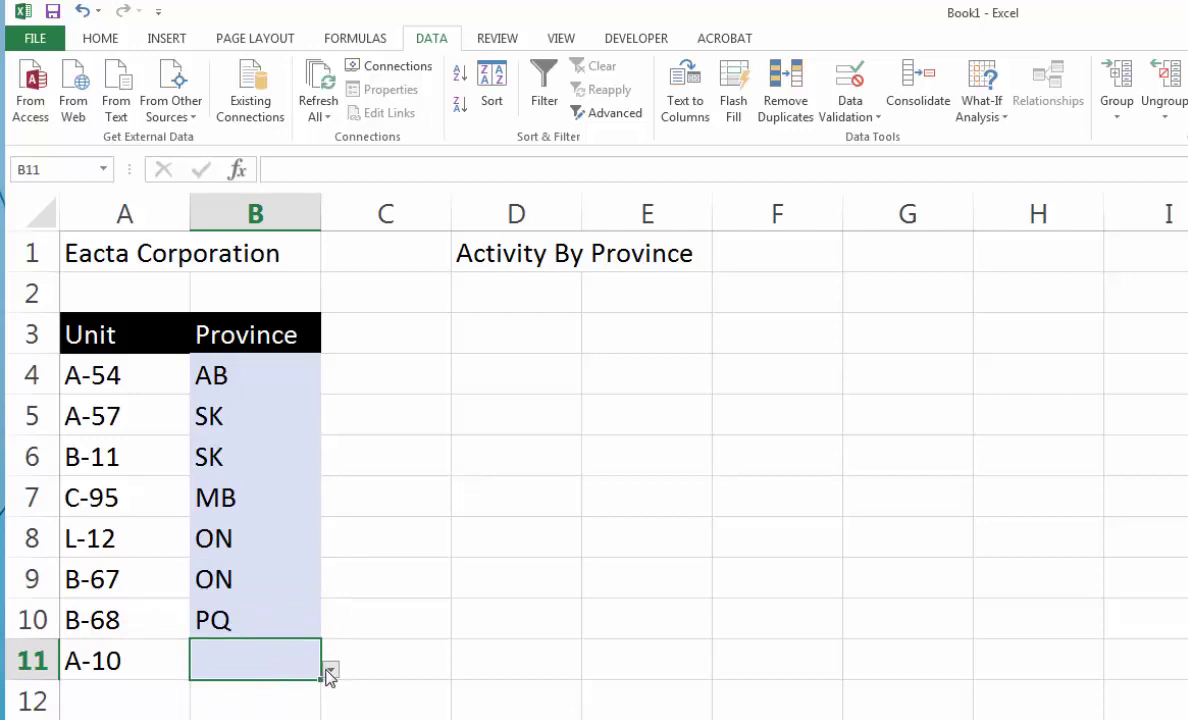
left_click(330, 668)
left_click(250, 715)
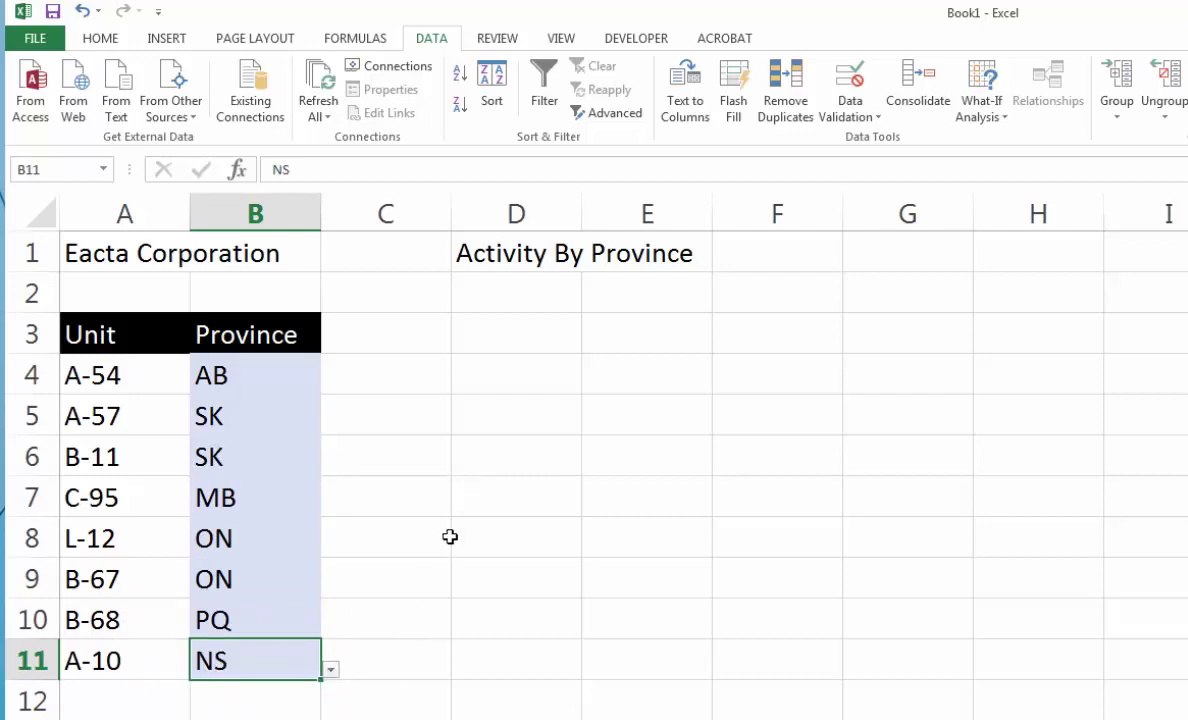
left_click(458, 477)
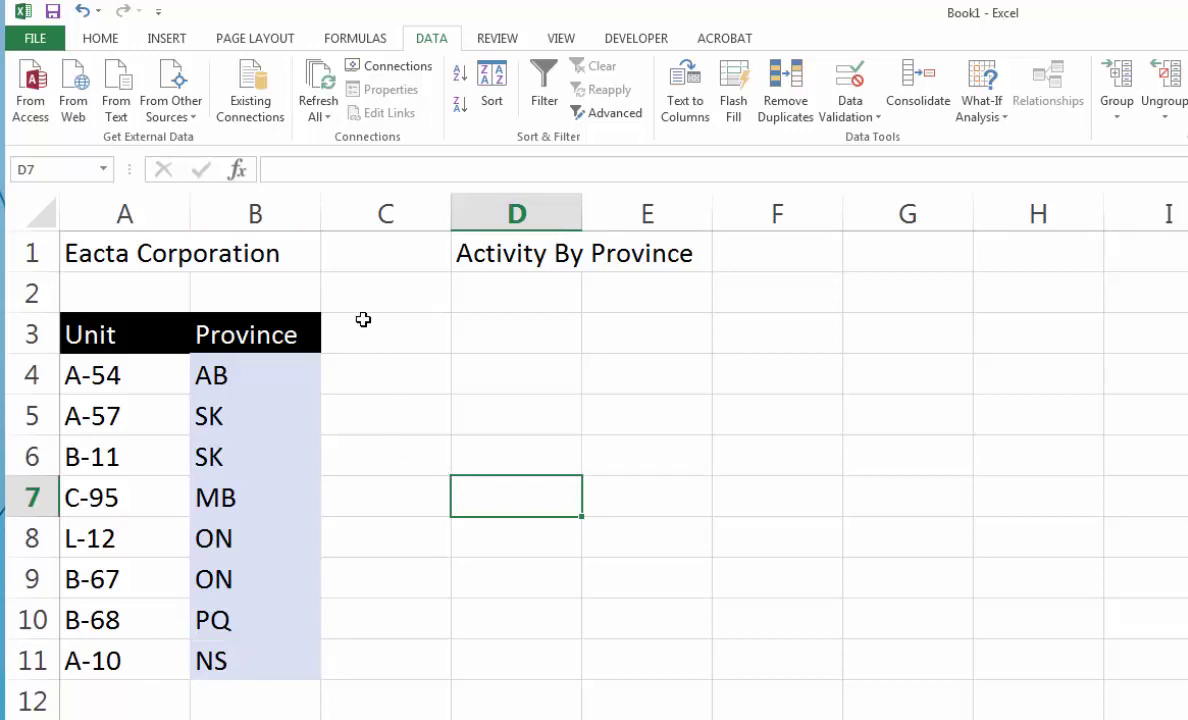
- Narrow column C to a slim spacer width, then check B5's province drop-down
left_click_drag(451, 213, 347, 310)
left_click(380, 340)
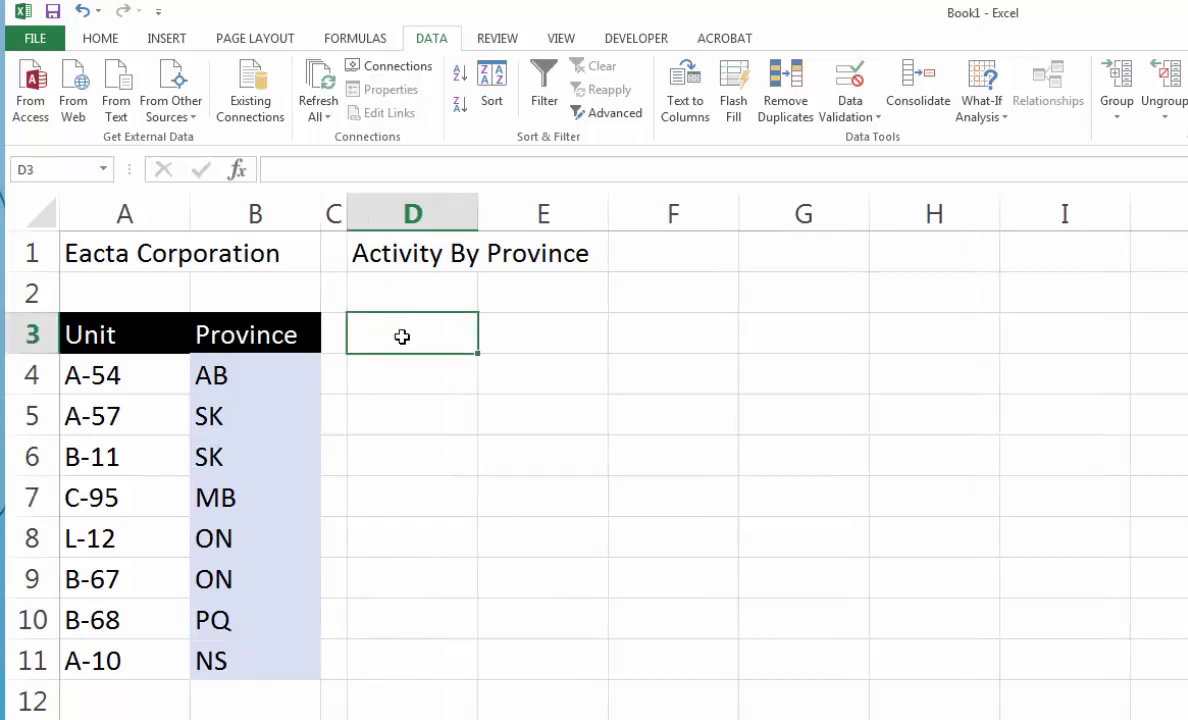
left_click(226, 420)
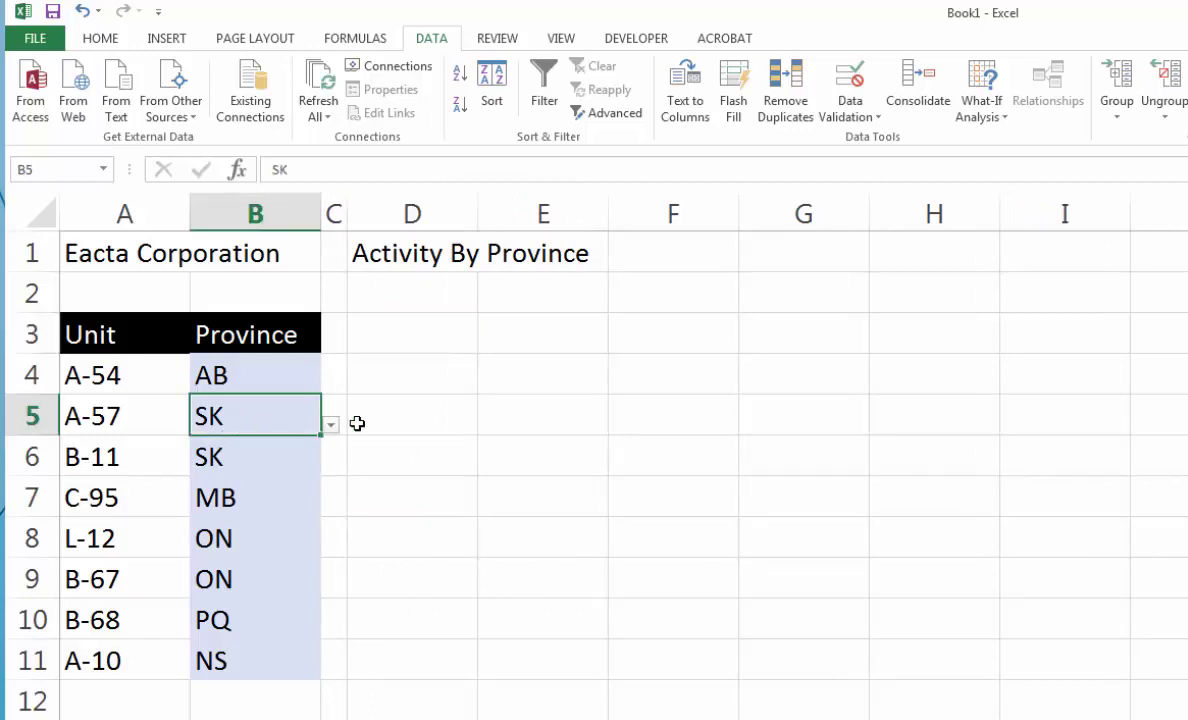
left_click(381, 426)
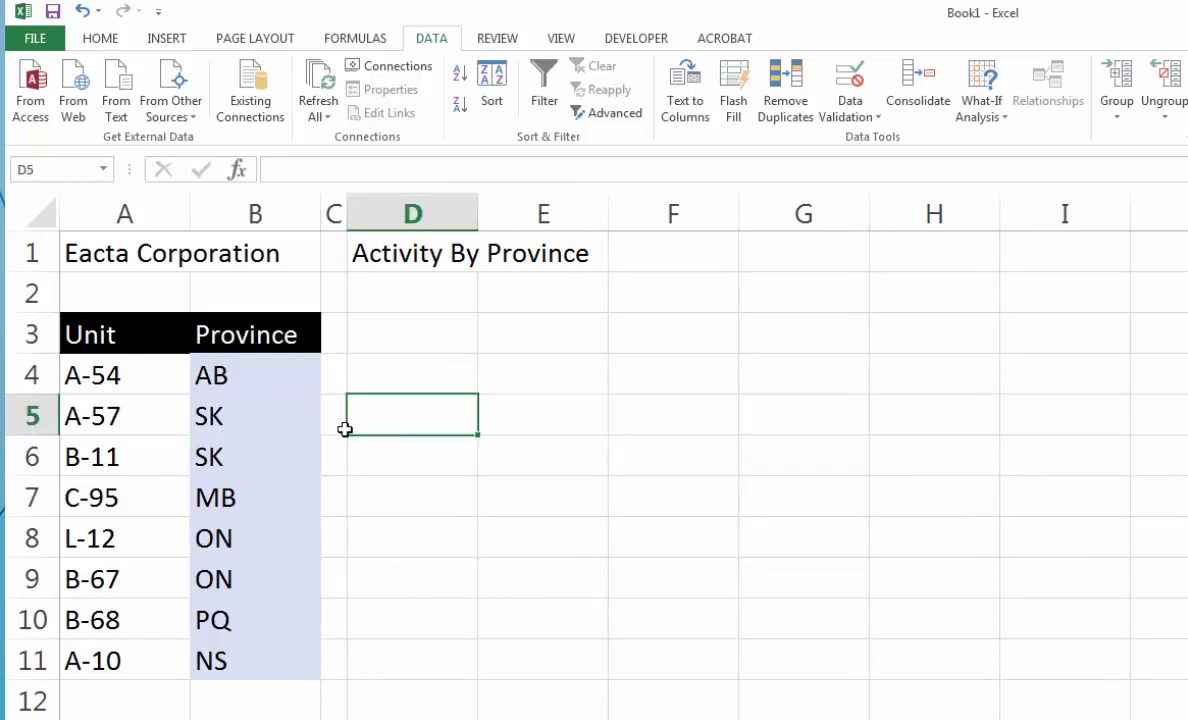